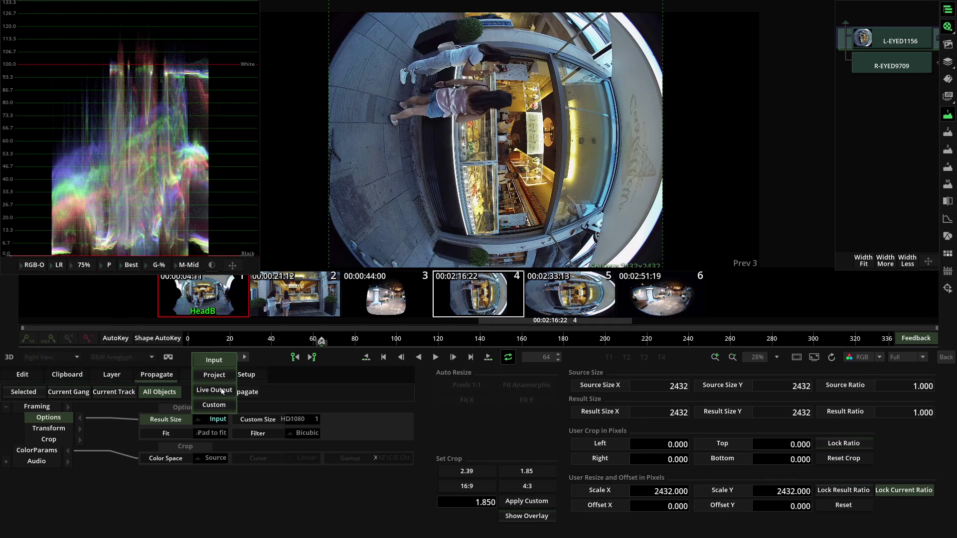
Set the clip's framing result size to Input and propagate all Framing parameters to all clips in the timeline.
click(222, 378)
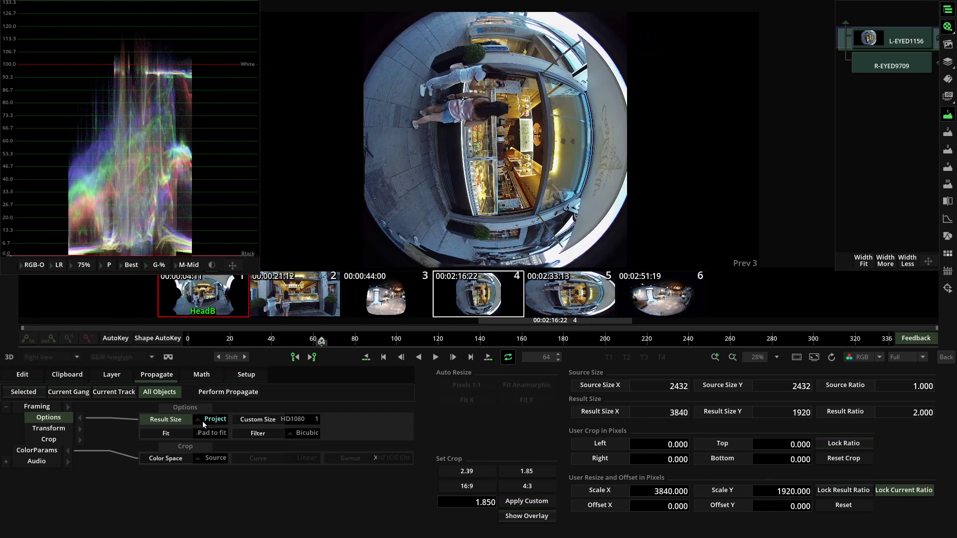
click(202, 424)
click(219, 360)
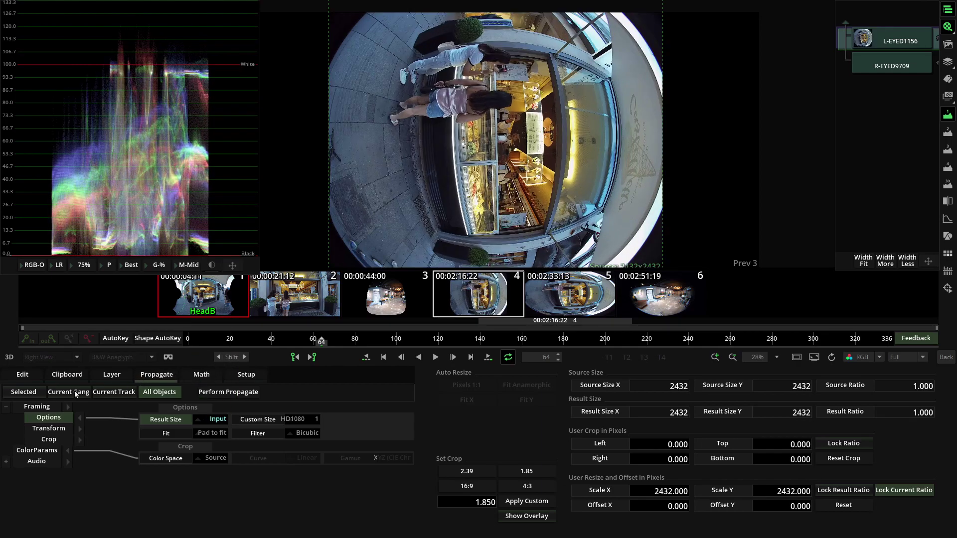
click(45, 407)
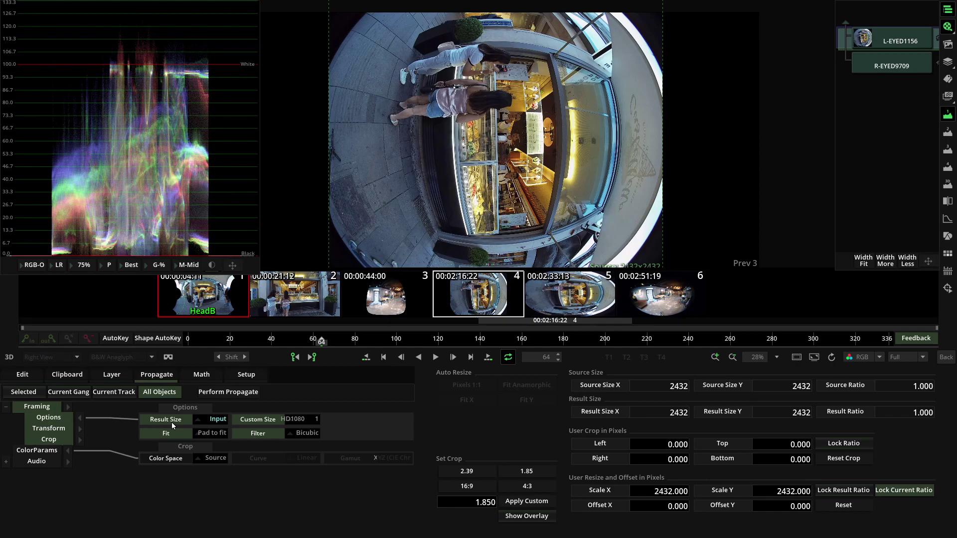
click(216, 391)
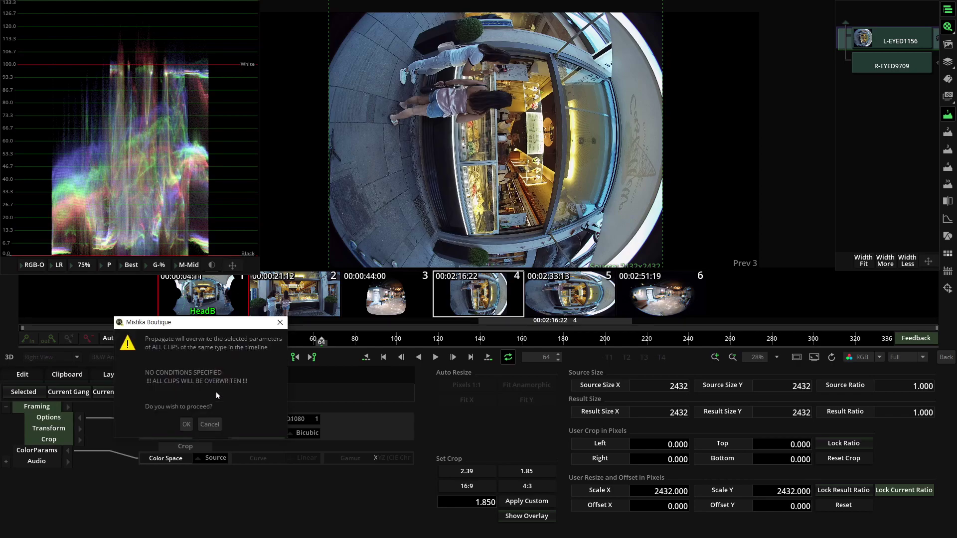
click(187, 423)
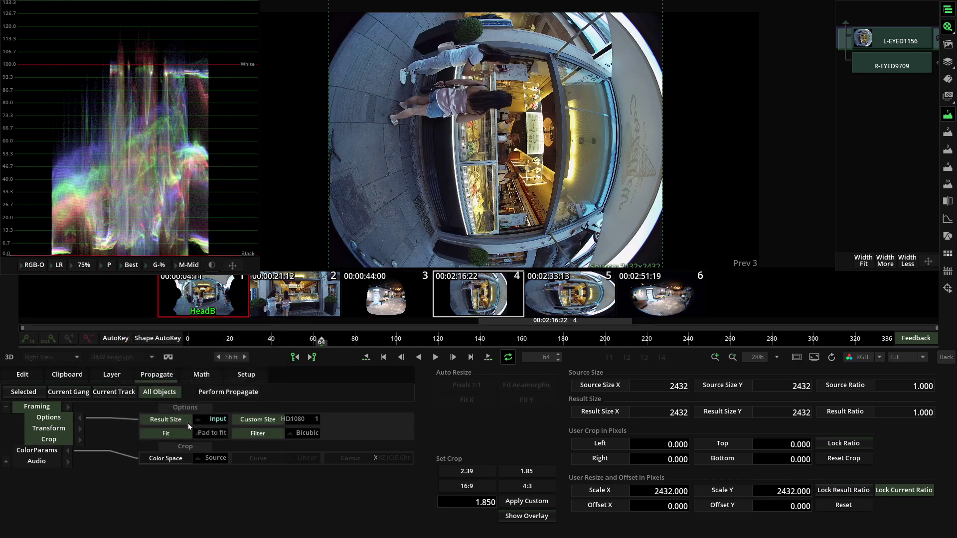
Return to the timeline and inspect the attributes of the first L-EYED1156 clip, stacked above R-EYED9709.
click(946, 357)
click(523, 258)
scroll(523, 258, up, 3)
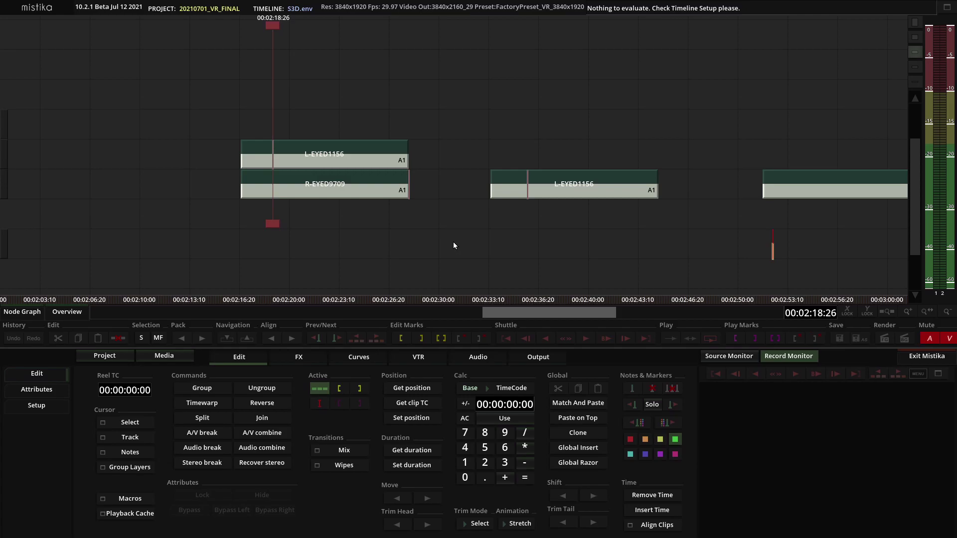
click(344, 160)
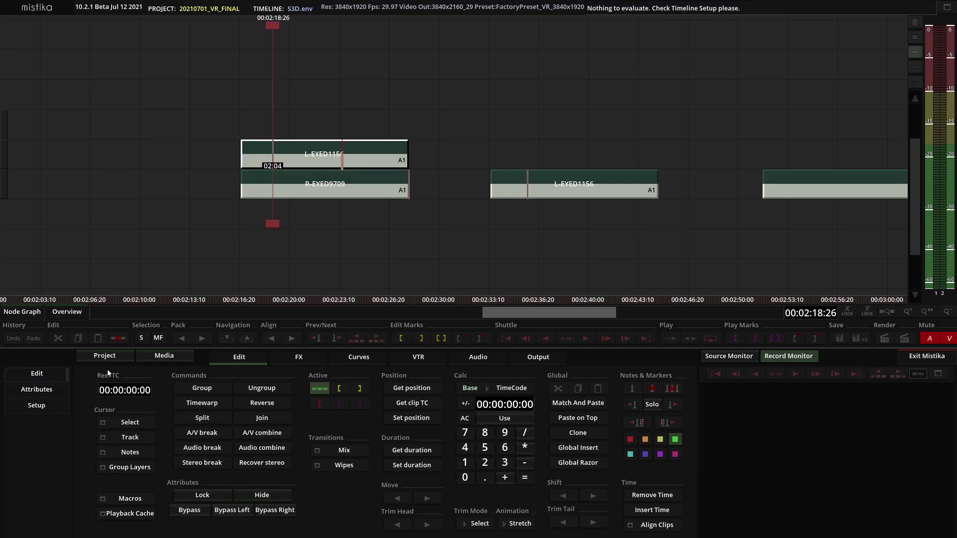
click(37, 390)
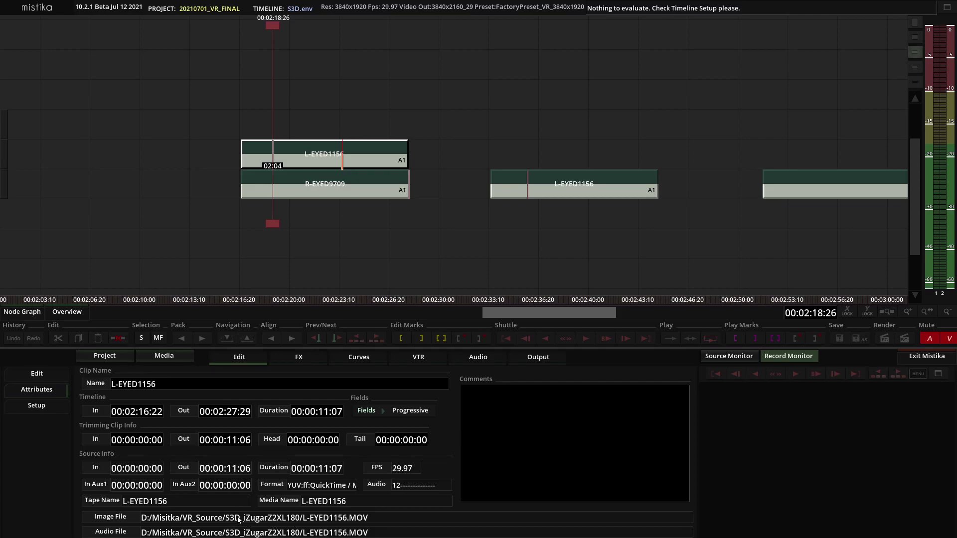
Browse the CameraPresets folder in the Media Manager for the iZugar Z2XL180 presets.
click(175, 357)
drag(251, 178, 565, 138)
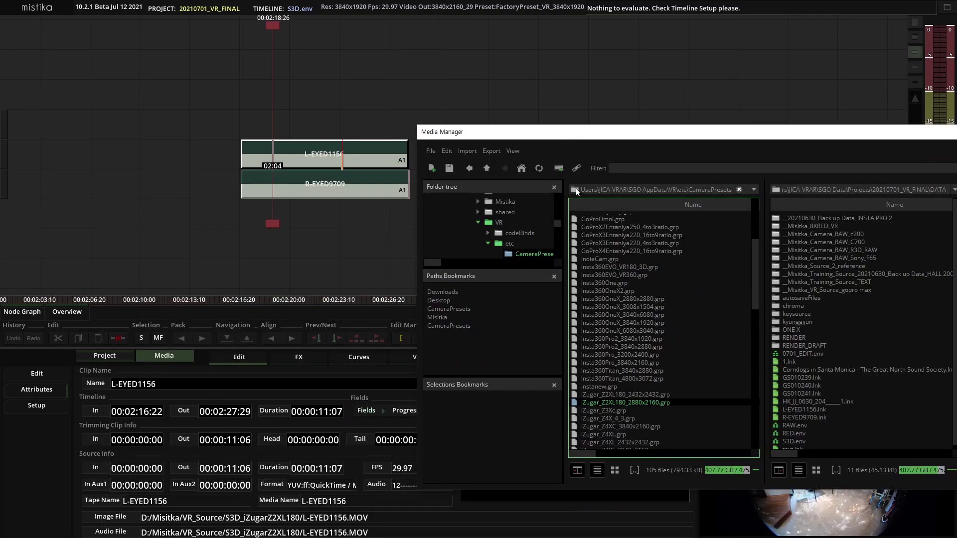
click(464, 326)
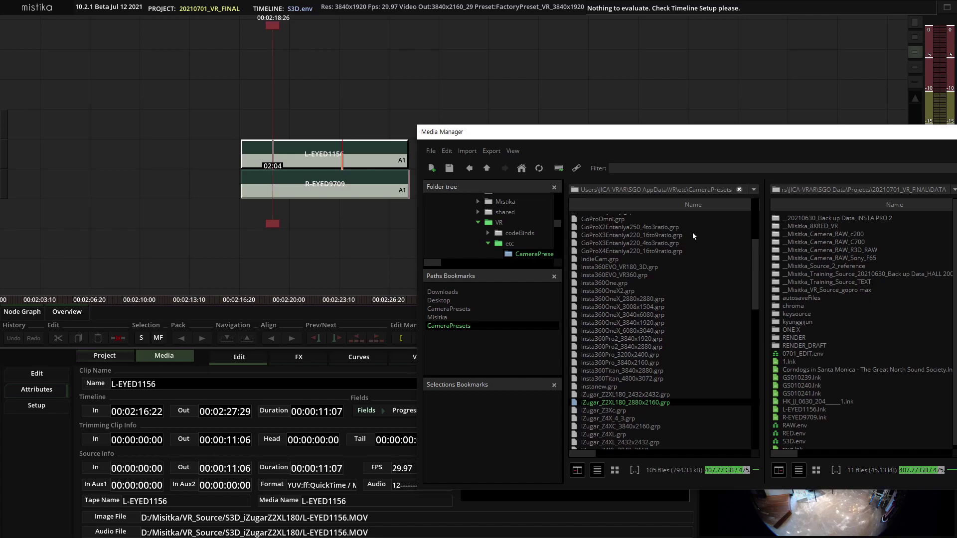
drag(711, 133, 630, 209)
click(866, 211)
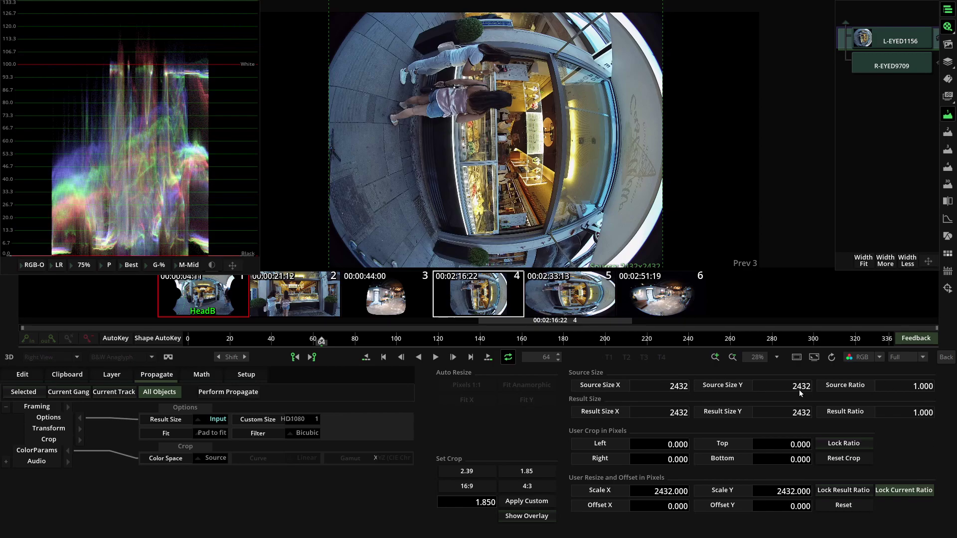
Add the iZugar_Z2XL180_2432x2432.grp camera preset to the timeline above the stacked L-EYED1156 and R-EYED9709 clips.
click(945, 357)
click(359, 160)
click(169, 356)
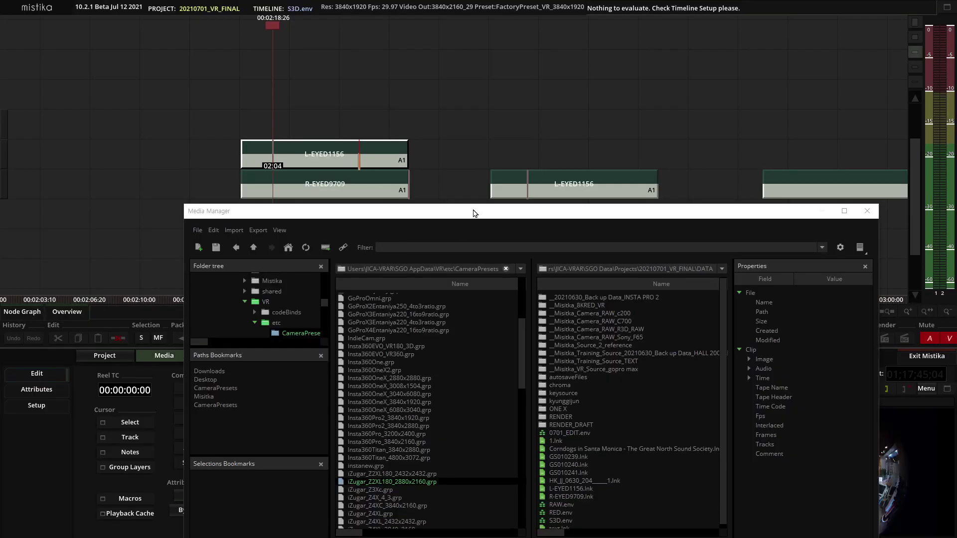
drag(473, 213, 702, 90)
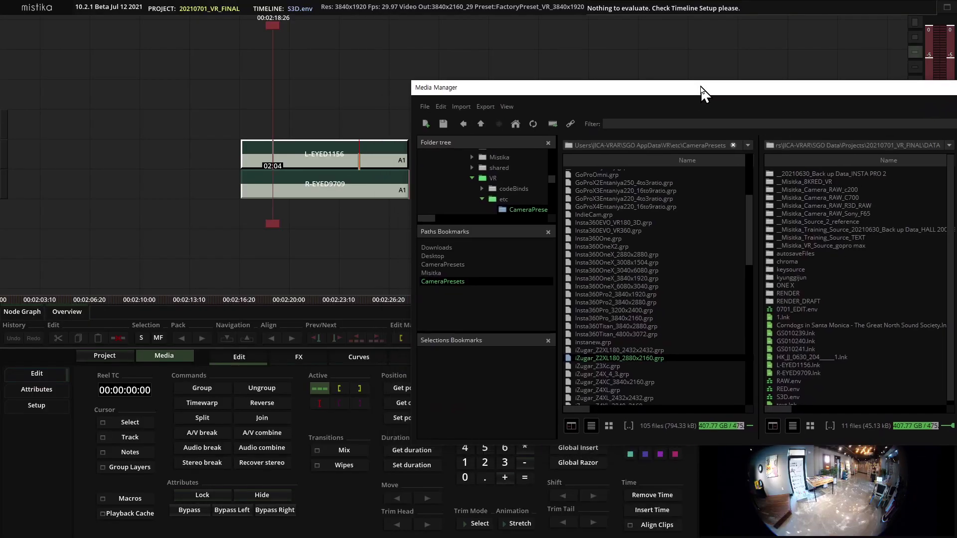
click(626, 350)
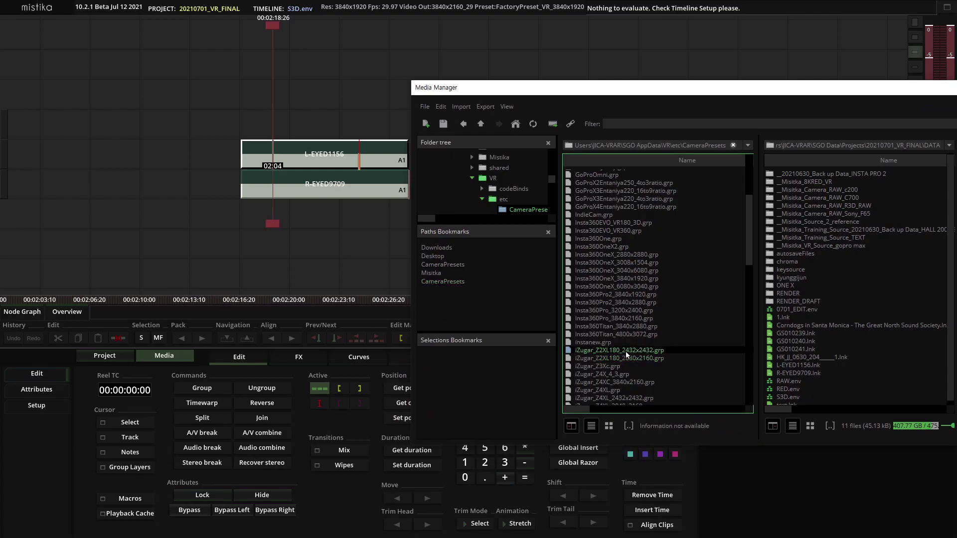
drag(626, 351, 294, 90)
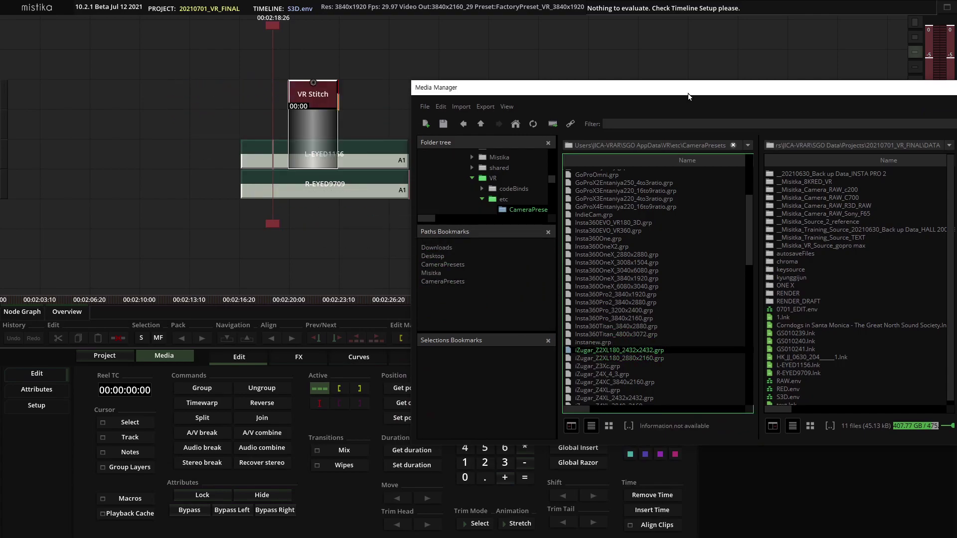
drag(688, 96, 276, 269)
click(710, 261)
Cut the VR Stitch effect and paste it over the L-EYED1156 and R-EYED9709 stack so it spans both clips.
click(301, 99)
key(ctrl+x)
click(339, 214)
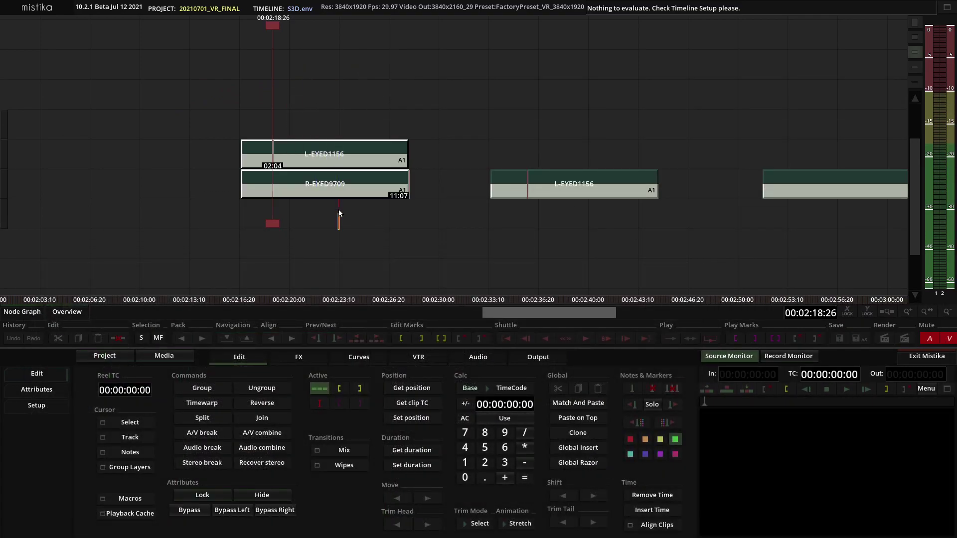
key(ctrl+v)
click(342, 221)
scroll(349, 233, up, 2)
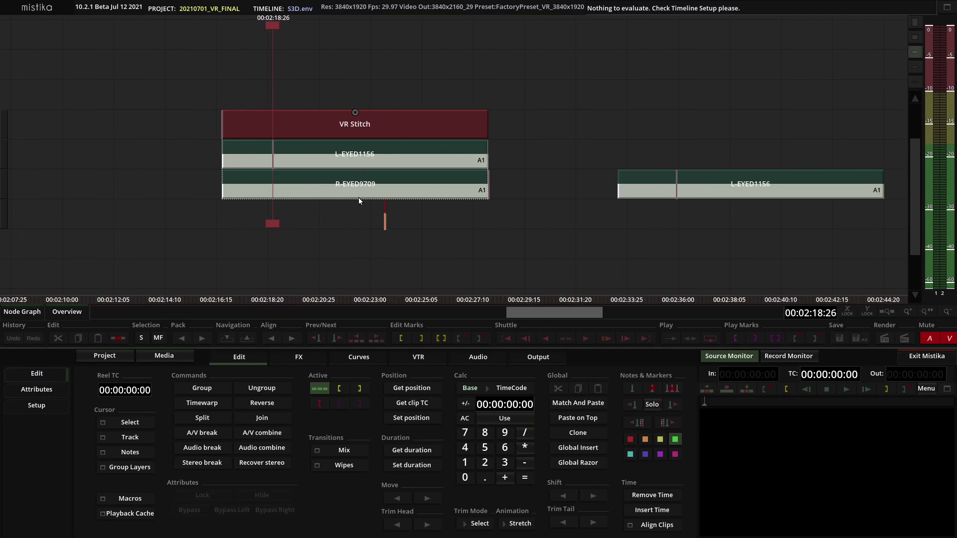
Open the VR Stitch effect for editing and enable 3D display in B&W Anaglyph mode.
double_click(377, 124)
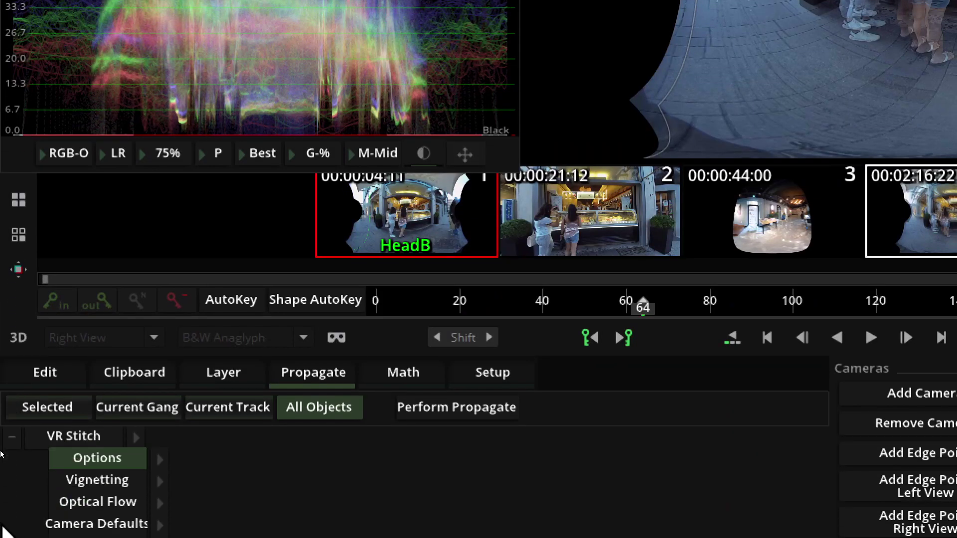
click(24, 342)
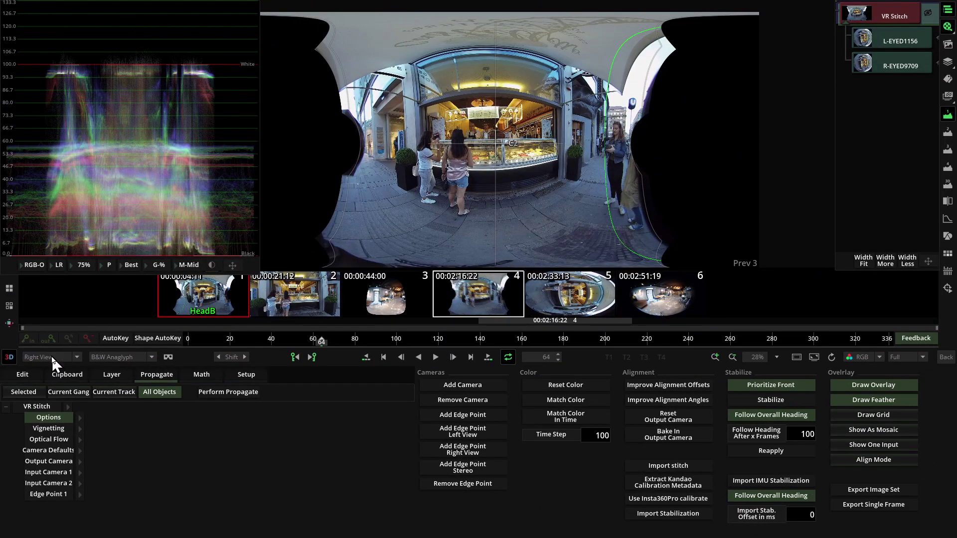
click(52, 358)
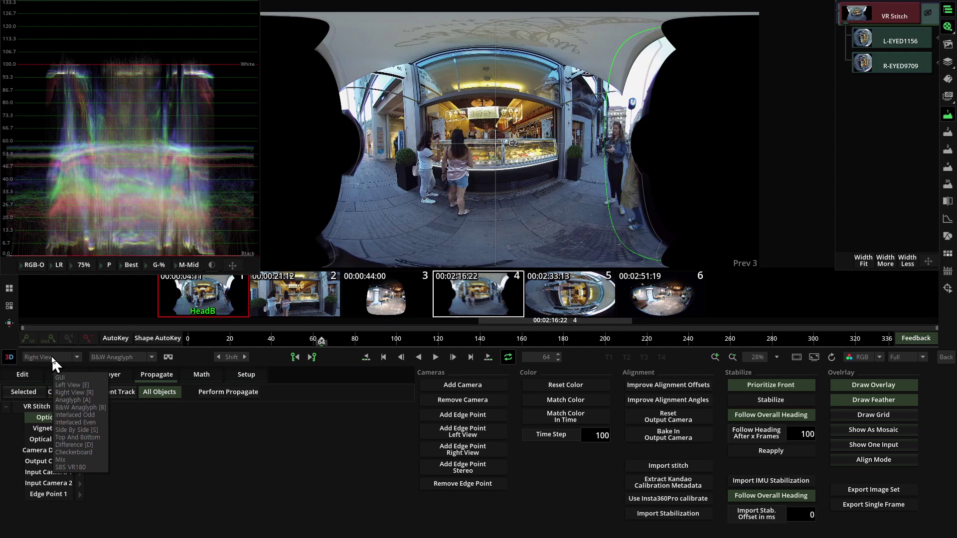
click(51, 355)
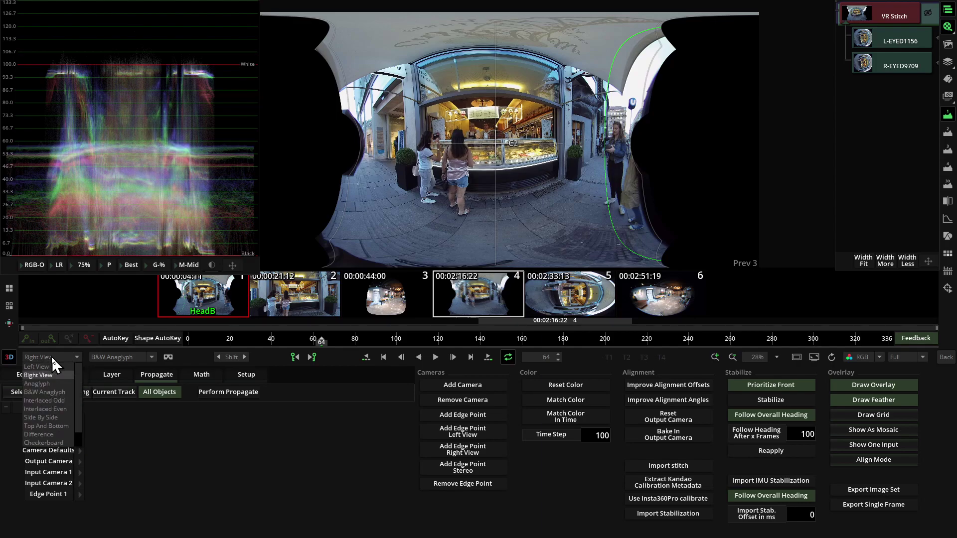
click(44, 392)
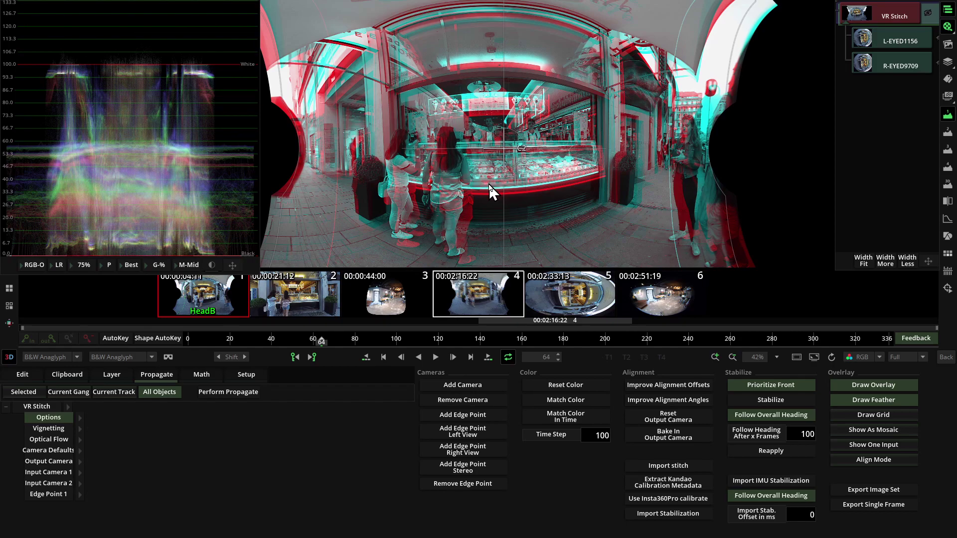
scroll(490, 191, down, 3)
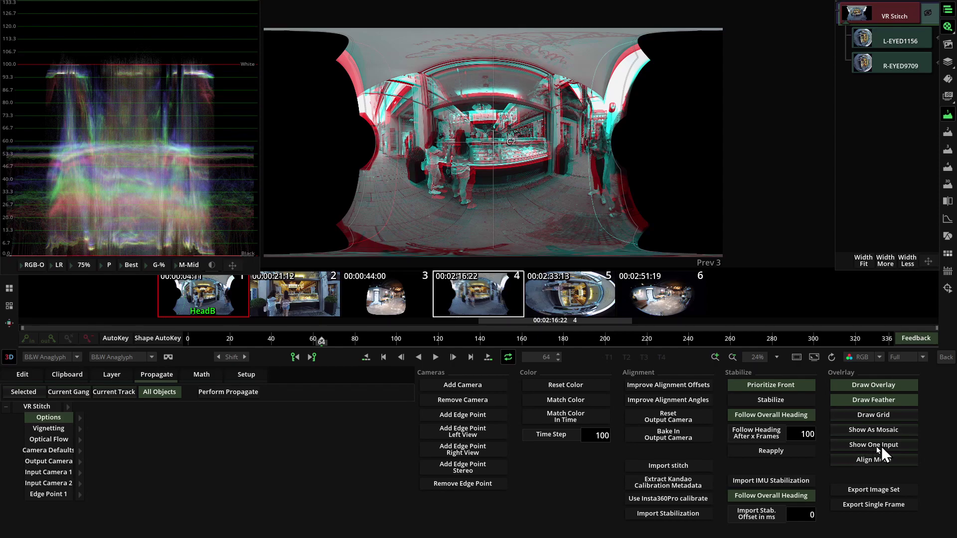
Show Input Camera 1 as a single input and reposition its lens circle over the fisheye image.
click(47, 473)
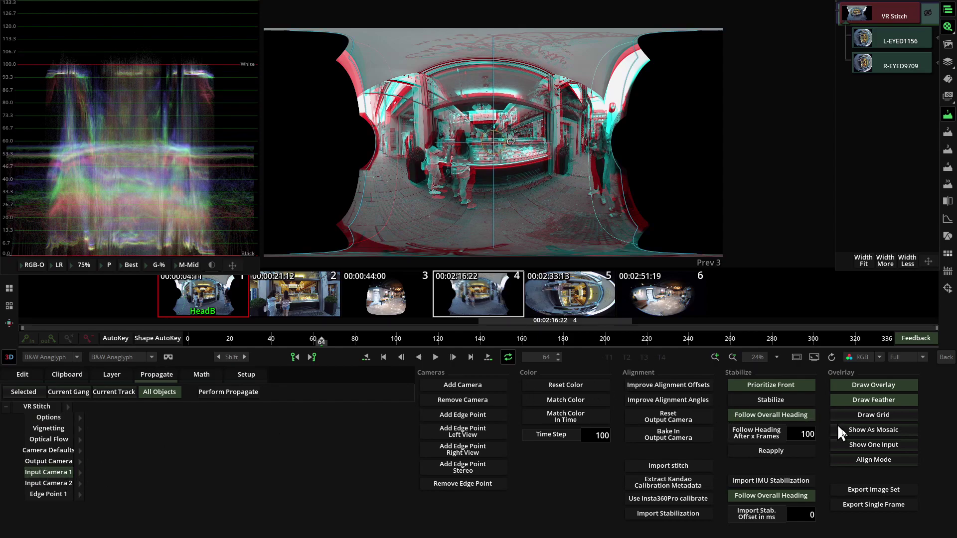
click(858, 447)
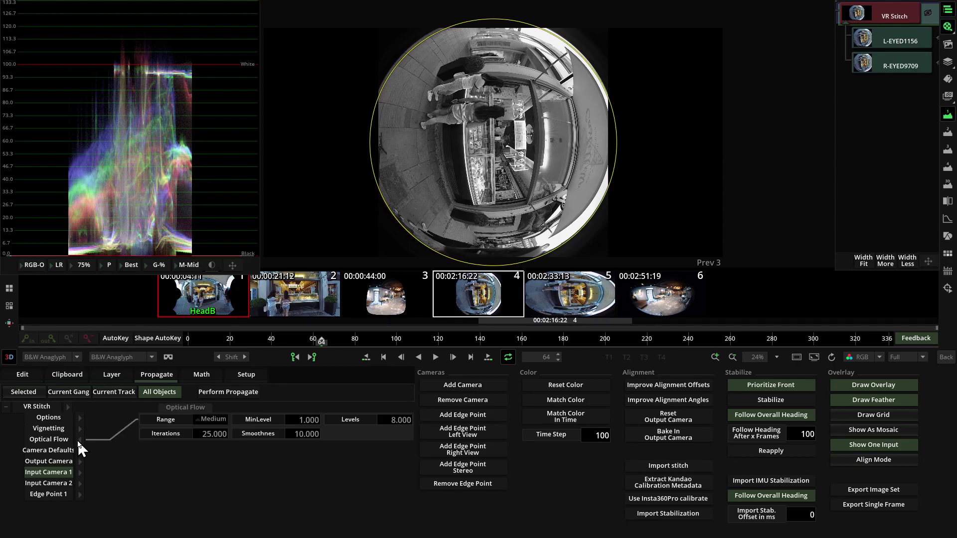
mouse_move(499, 87)
mouse_down()
mouse_move(487, 77)
mouse_move(490, 85)
mouse_up()
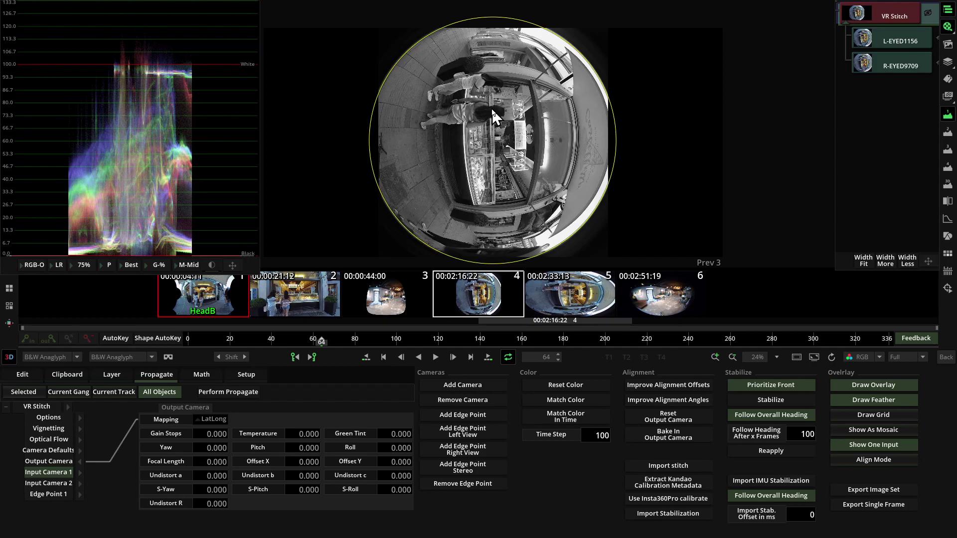
mouse_move(494, 85)
mouse_down()
mouse_move(532, 132)
mouse_move(505, 66)
mouse_move(508, 84)
mouse_up()
Shift Input Camera 2's lens circle slightly up and right over its fisheye image, and return to the stitched output.
click(55, 483)
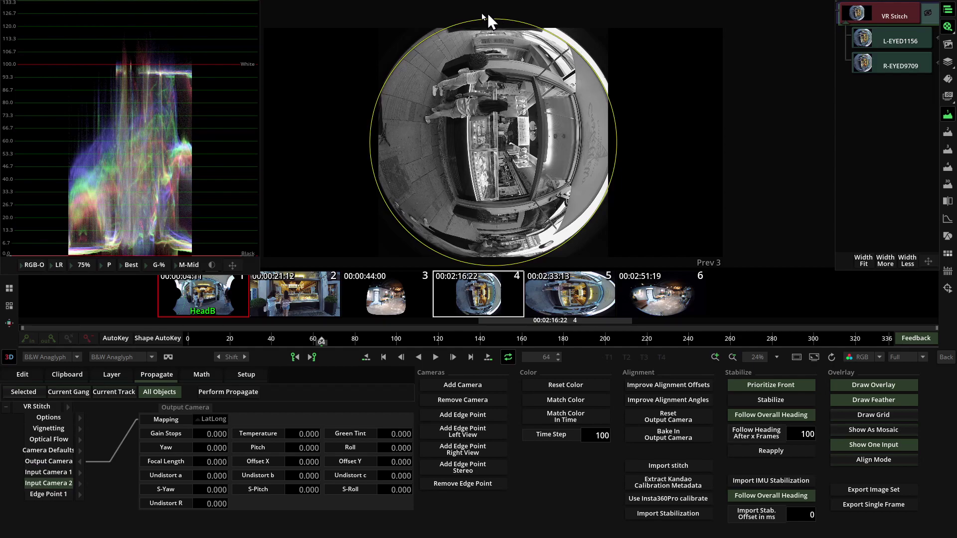
drag(515, 174, 575, 136)
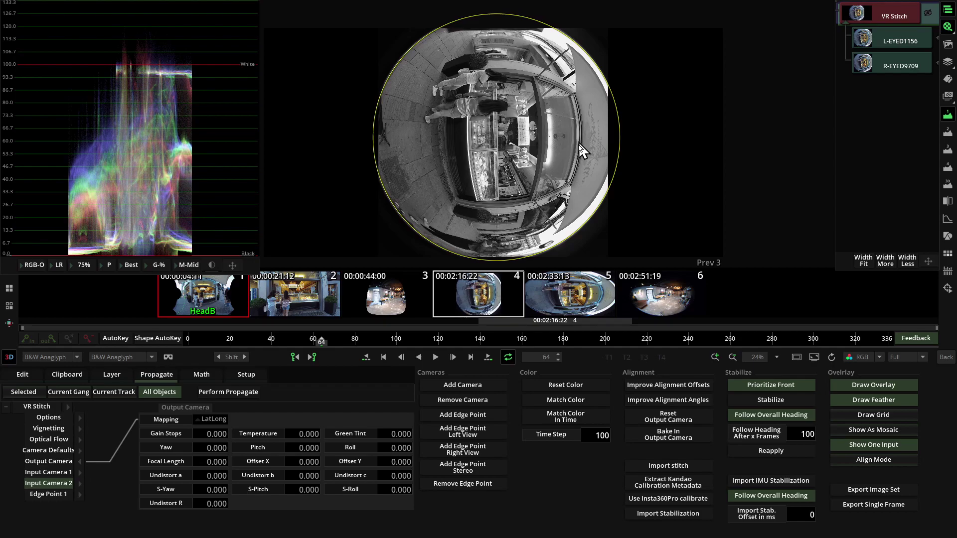
click(876, 447)
scroll(572, 171, up, 1)
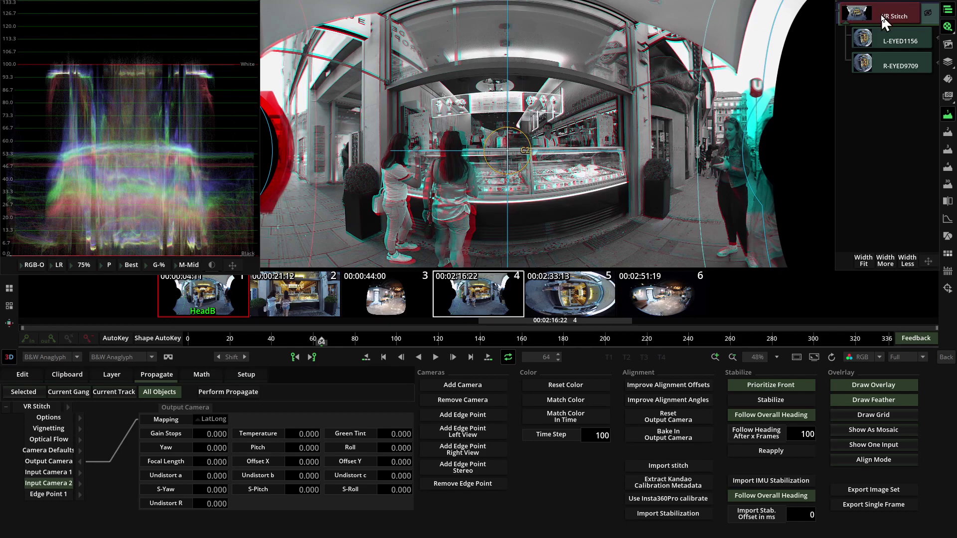
Review the L-EYED1156 source's framing parameters and Input Camera 2's lens circle in the single-input view.
click(893, 43)
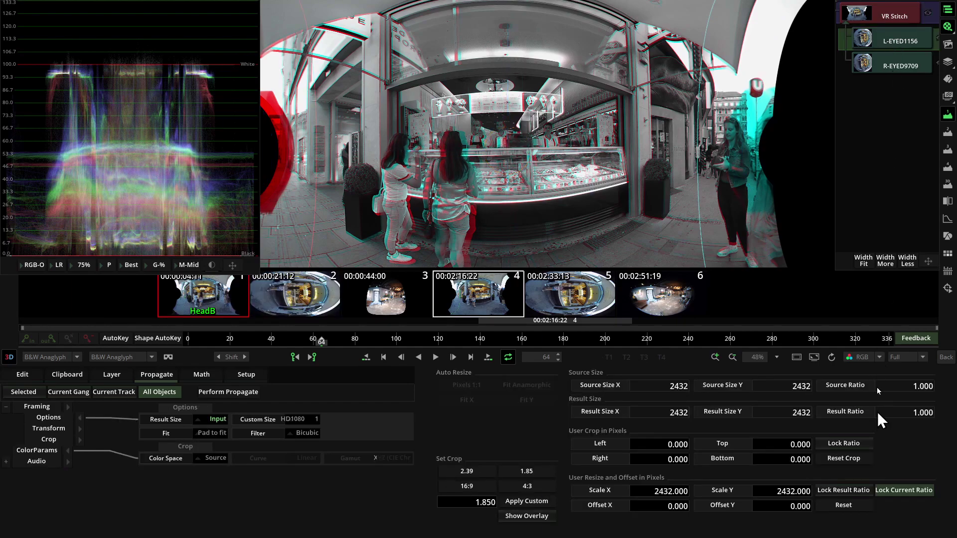
click(880, 4)
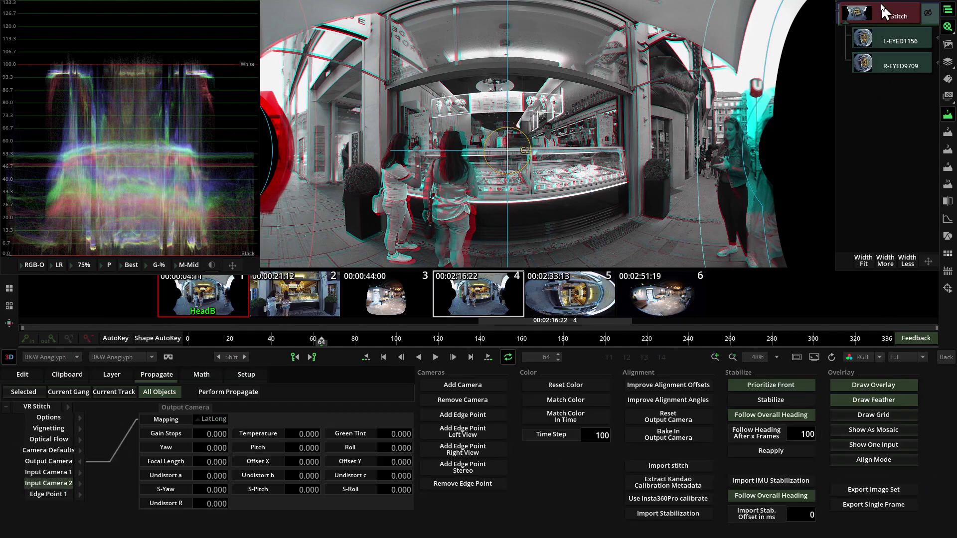
click(867, 449)
scroll(548, 164, down, 2)
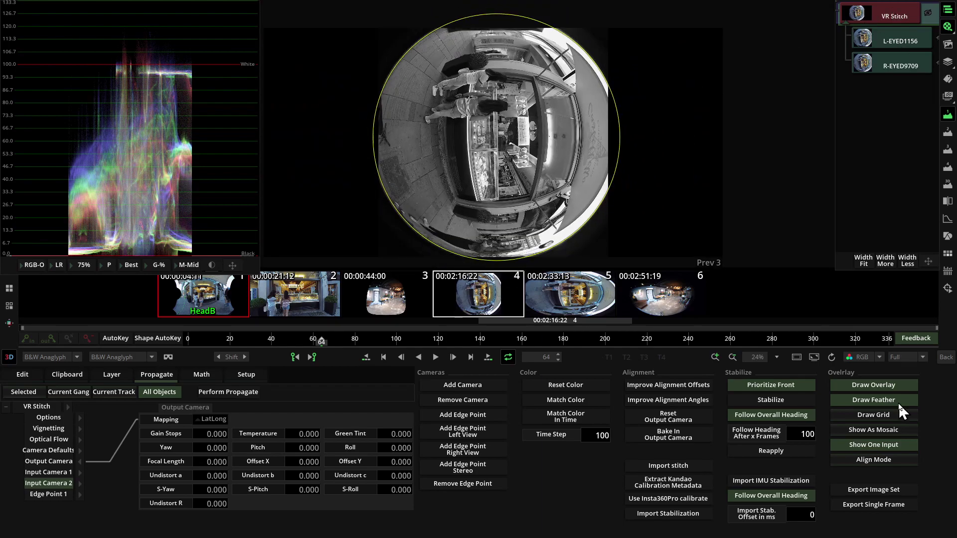
click(893, 445)
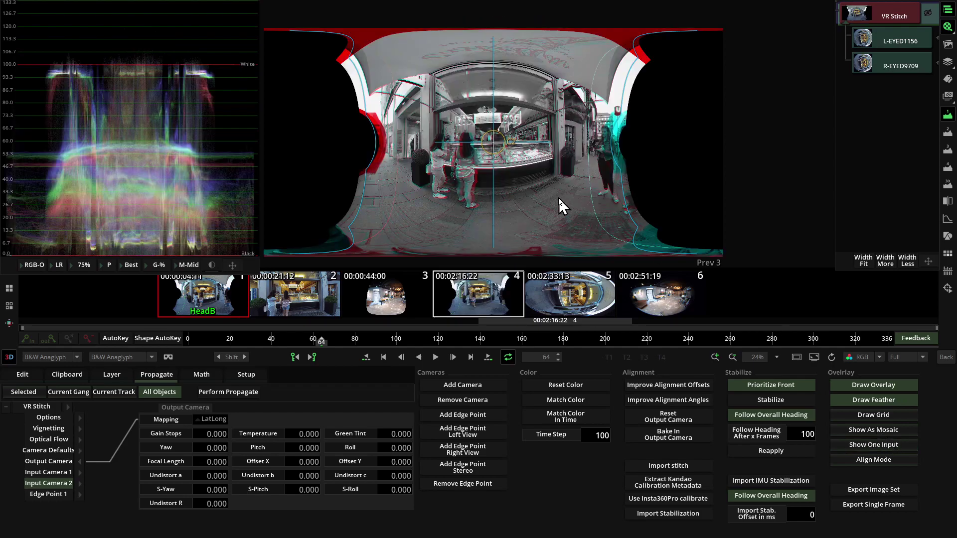
Show the stitched output in Left View.
scroll(558, 199, up, 2)
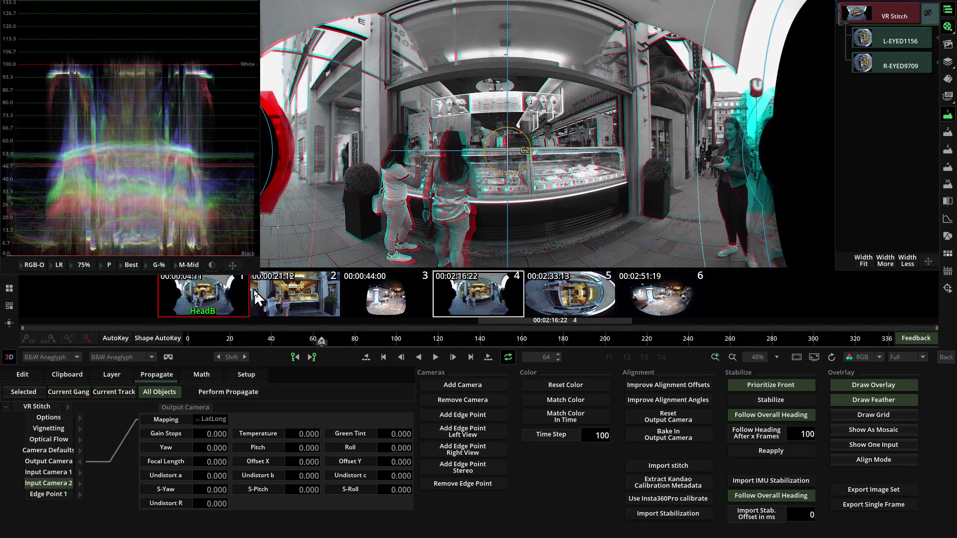
key(1)
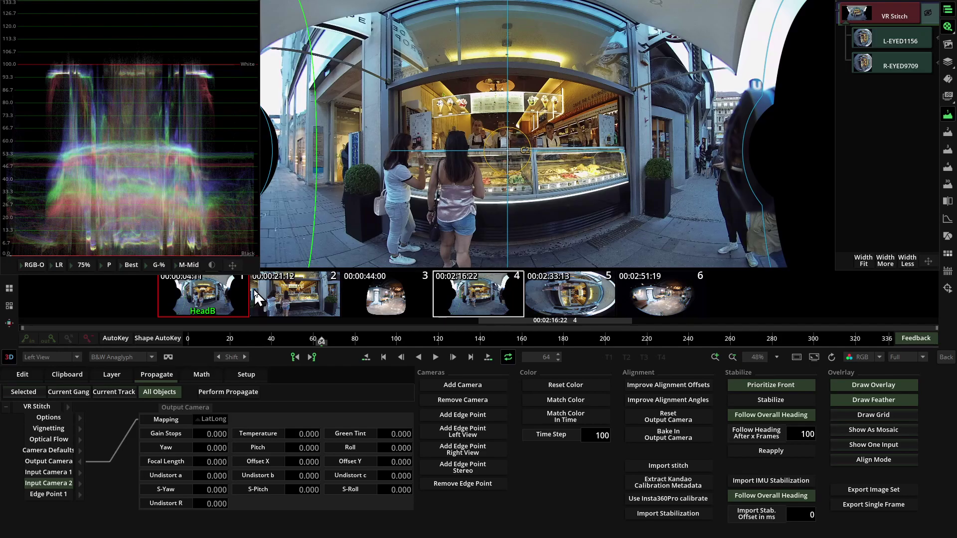
Compare the left and right eye views of the stitched output by switching repeatedly between Left View and Right View.
key(2)
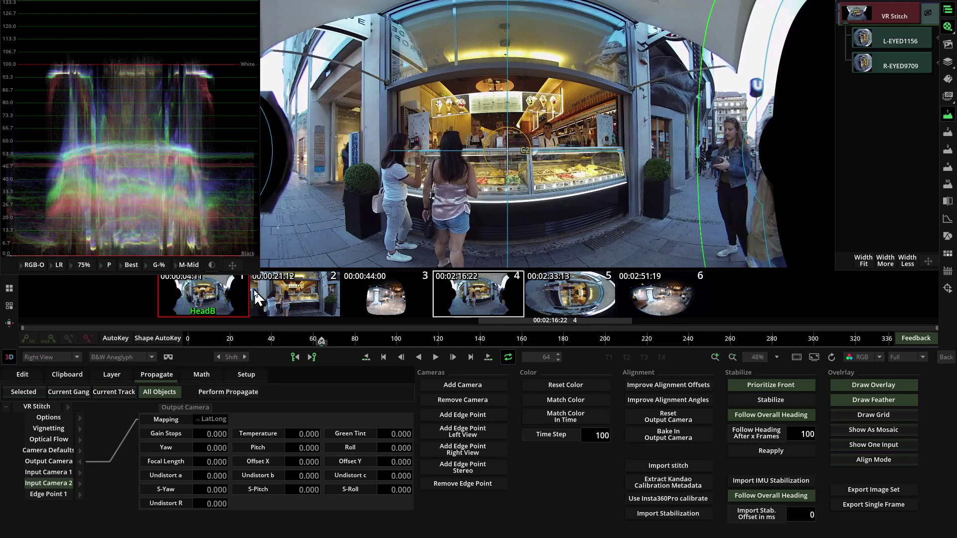
key(1)
key(2)
key(1)
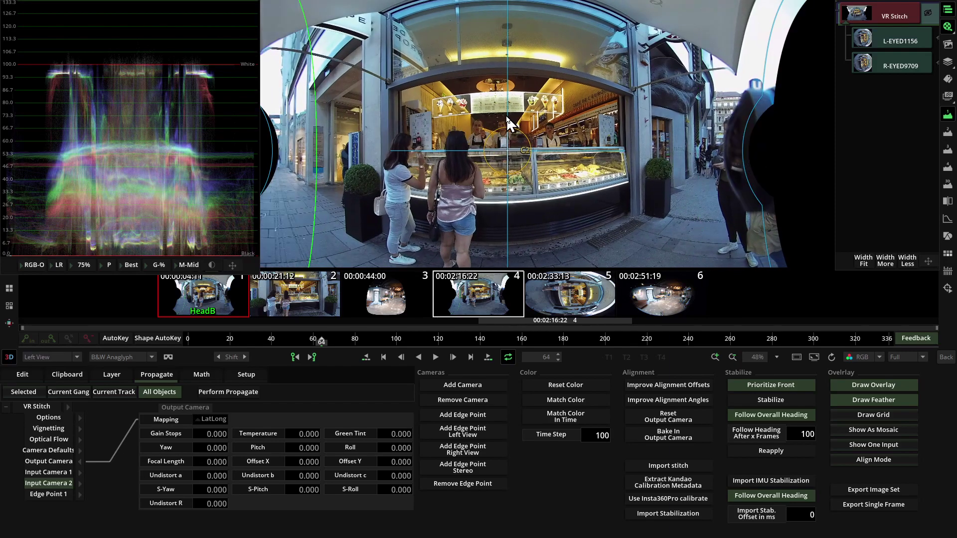
key(2)
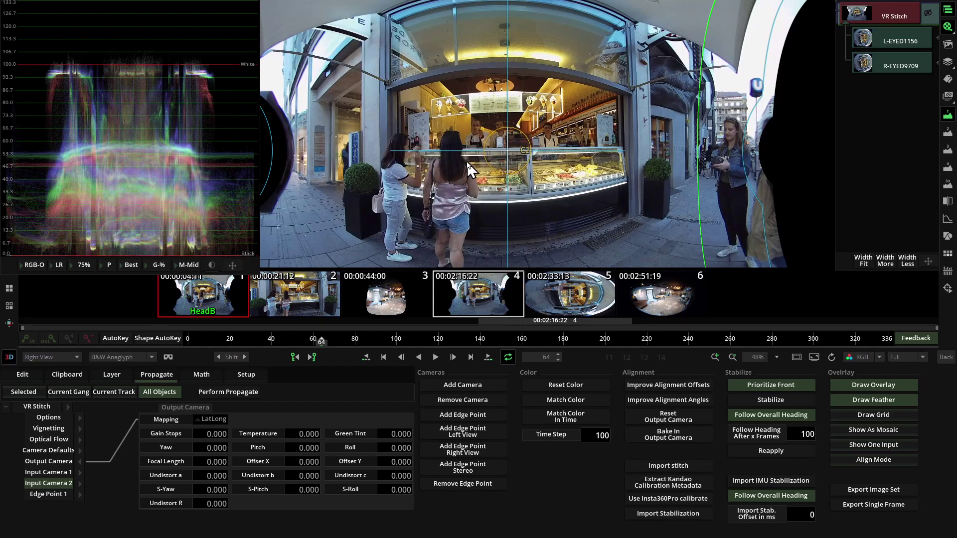
key(1)
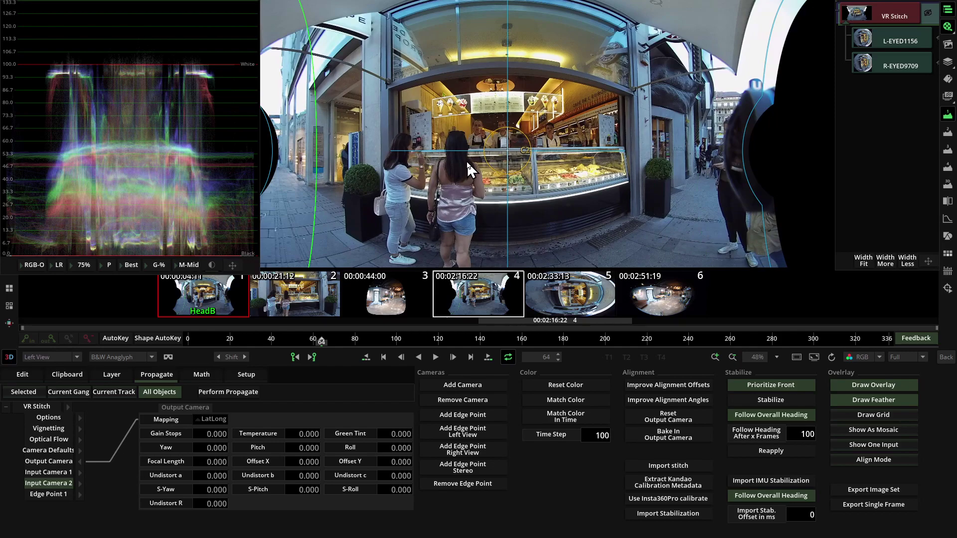
key(2)
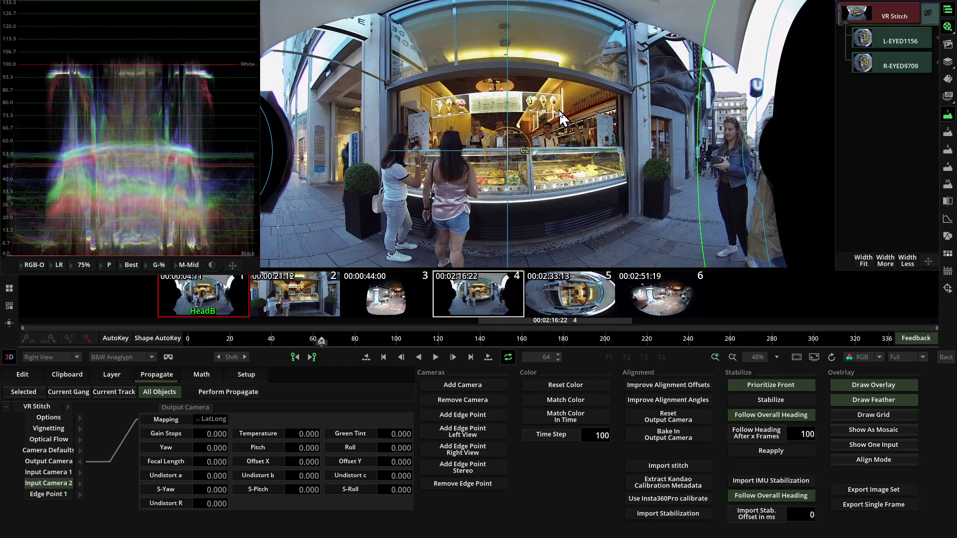
key(ctrl+1)
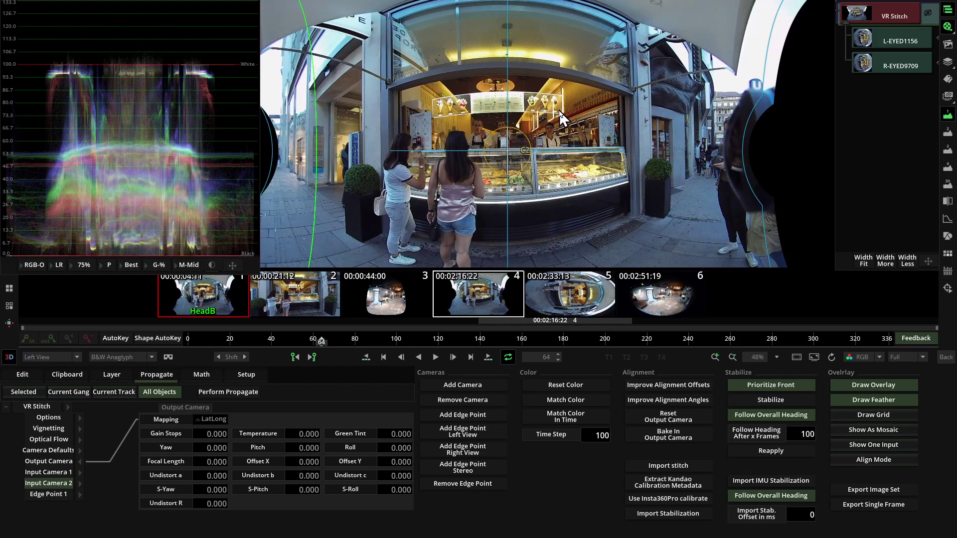
key(ctrl+2)
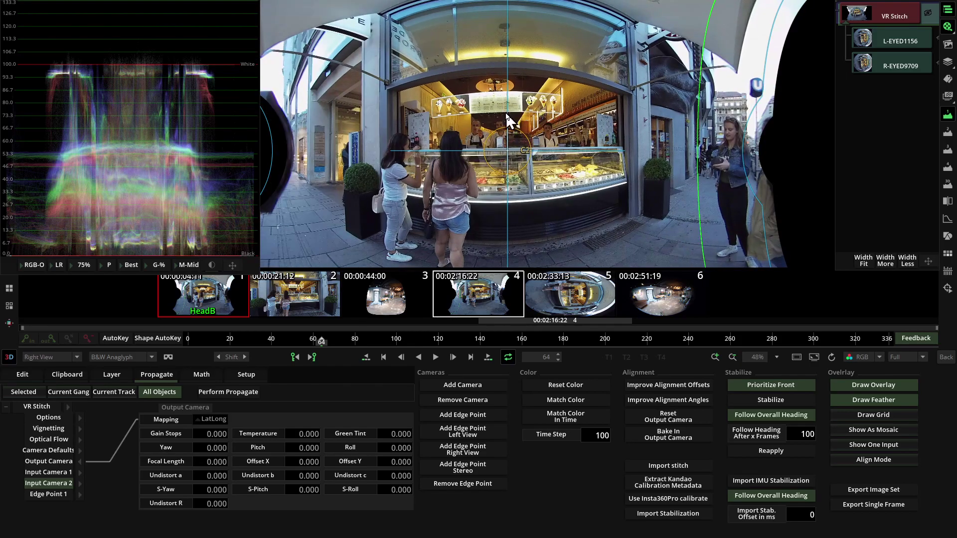
key(ctrl+1)
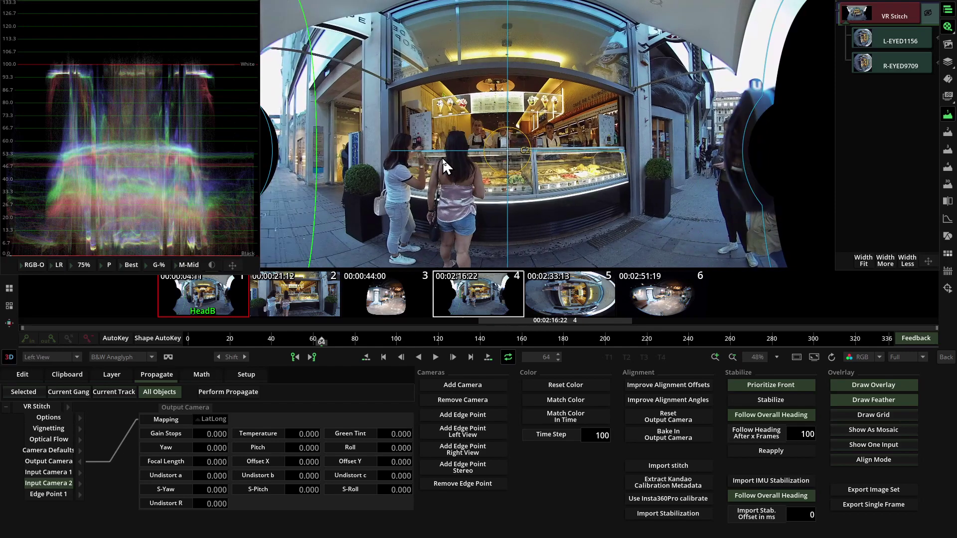
key(ctrl+2)
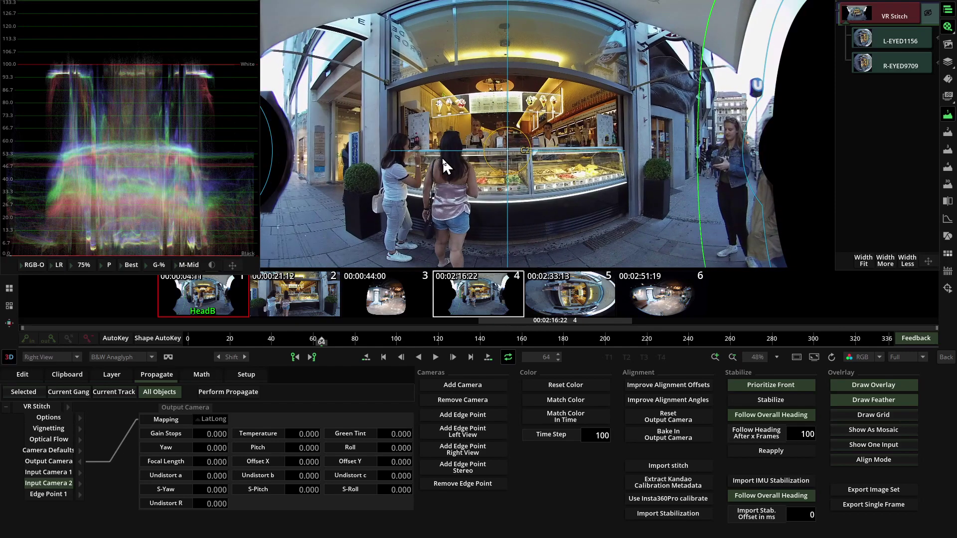
Show the stitched output as B&W Anaglyph and enable Align Mode.
key(ctrl+3)
drag(417, 188, 498, 211)
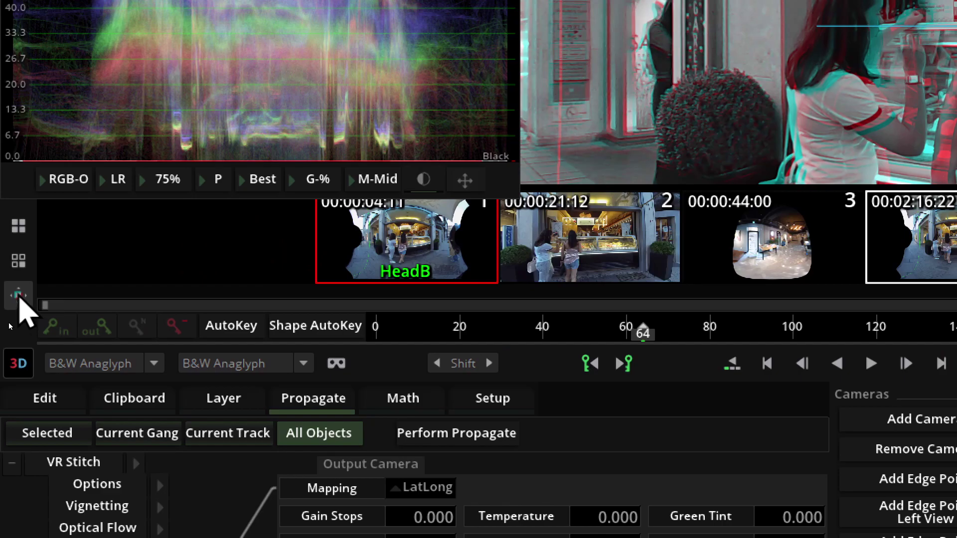
click(19, 298)
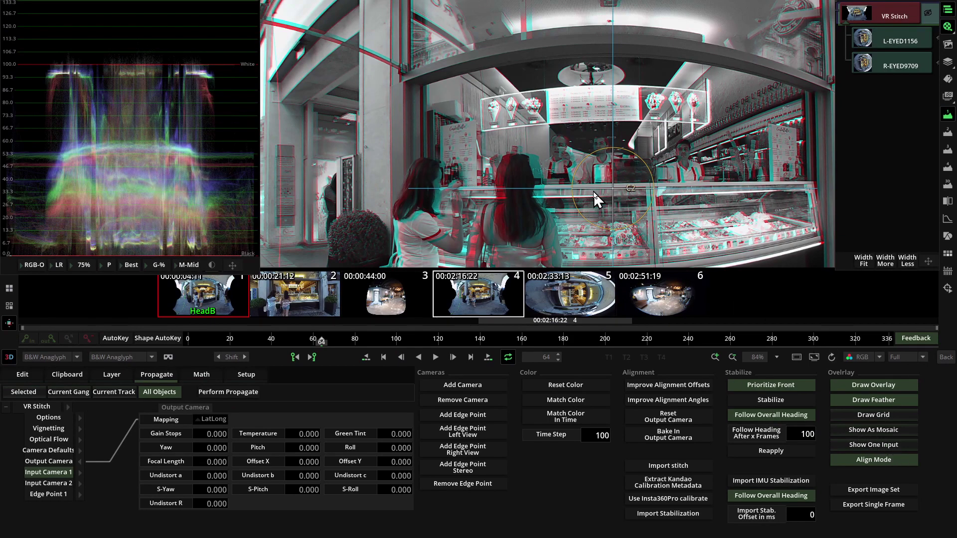
Examine the anaglyph for mismatches between the eyes at the shop counter, the ceiling sign and the outer edges of the image.
scroll(616, 99, down, 1)
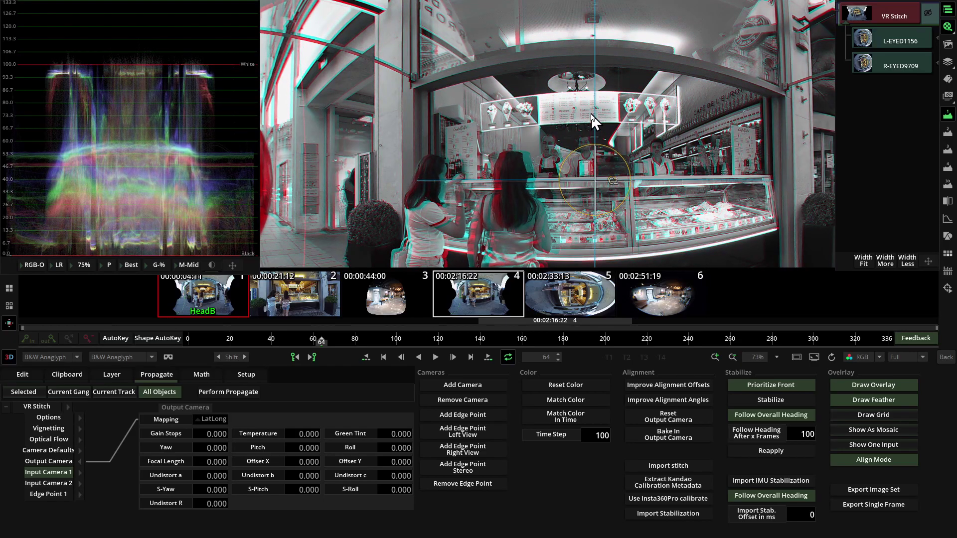
drag(590, 121, 355, 102)
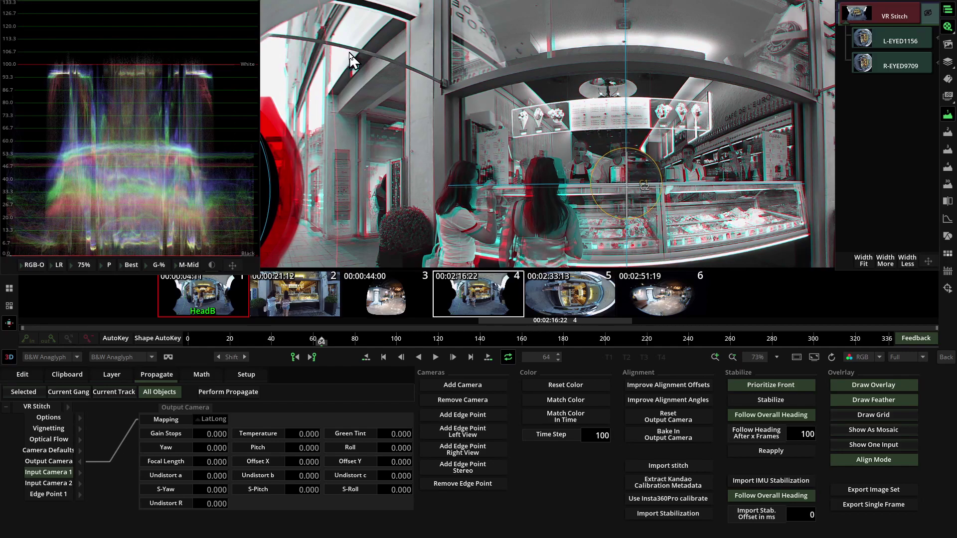
drag(797, 112, 641, 104)
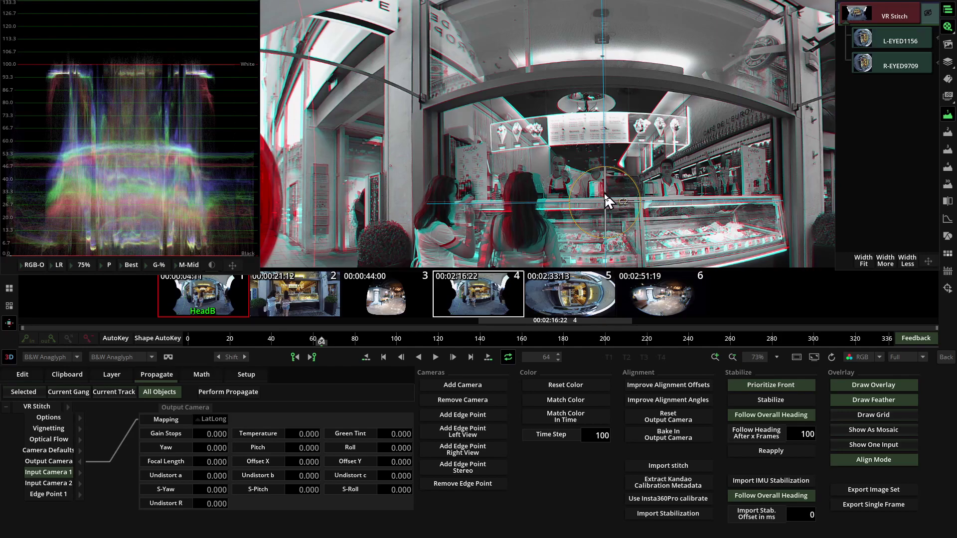
drag(598, 252, 611, 219)
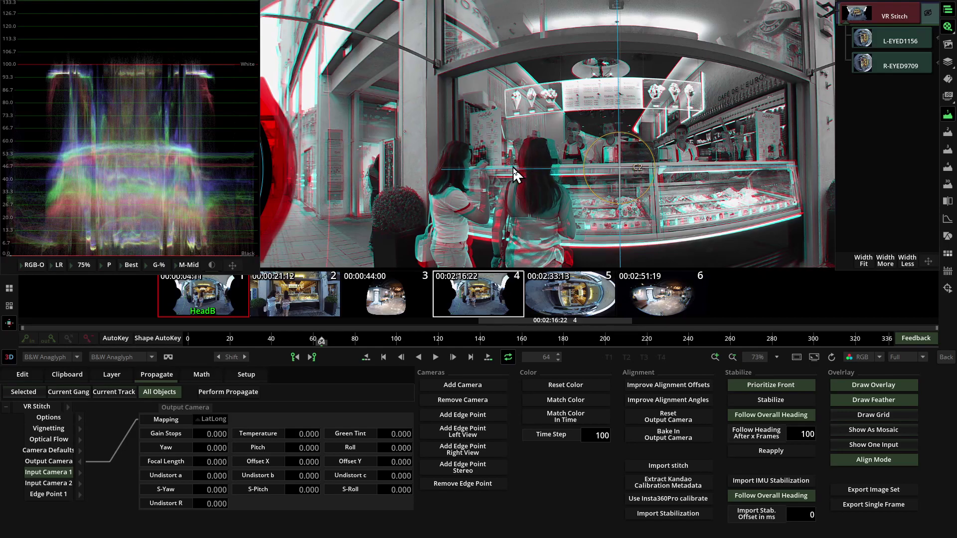
scroll(483, 153, up, 3)
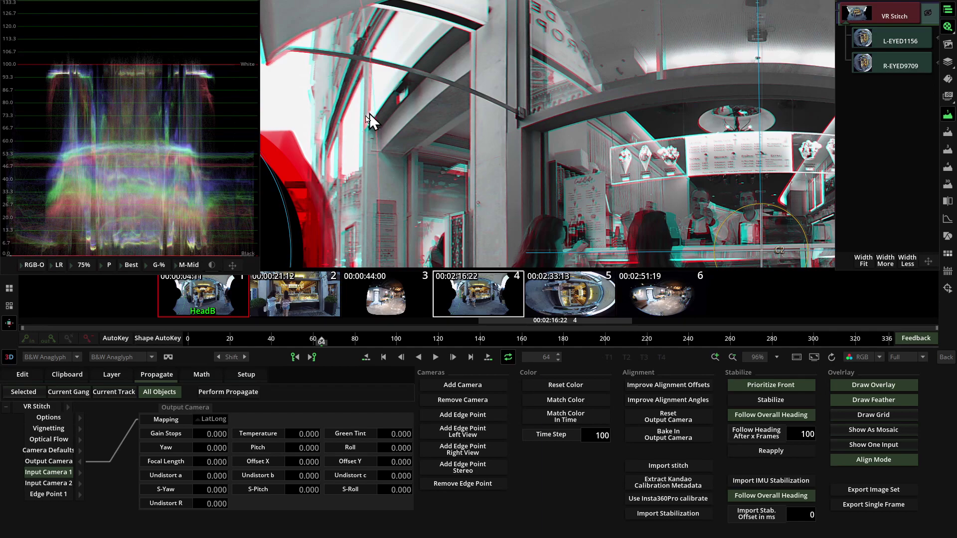
scroll(463, 187, down, 3)
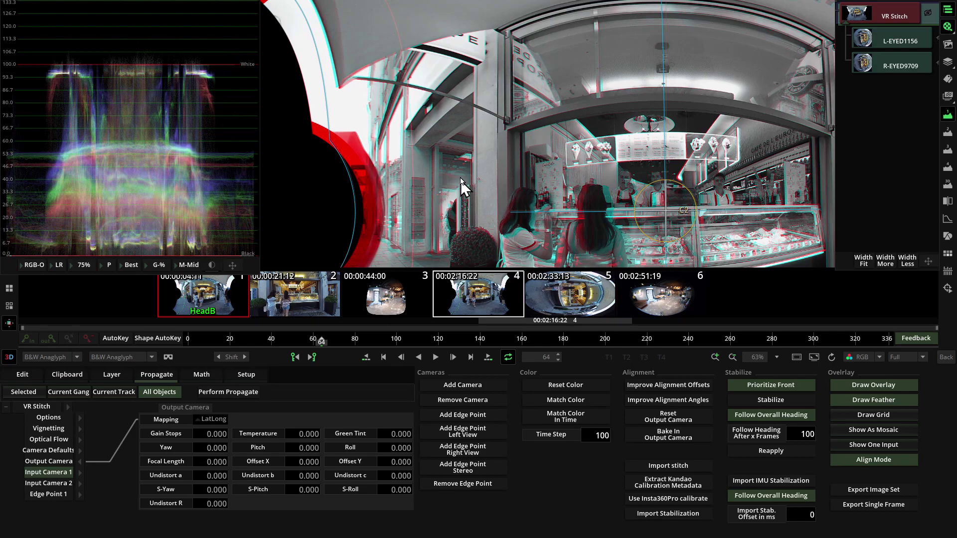
Set the VR Stitch options' Horizontal Balance to -0.200, checking the anaglyph near both sides of the image.
scroll(463, 184, up, 3)
click(80, 418)
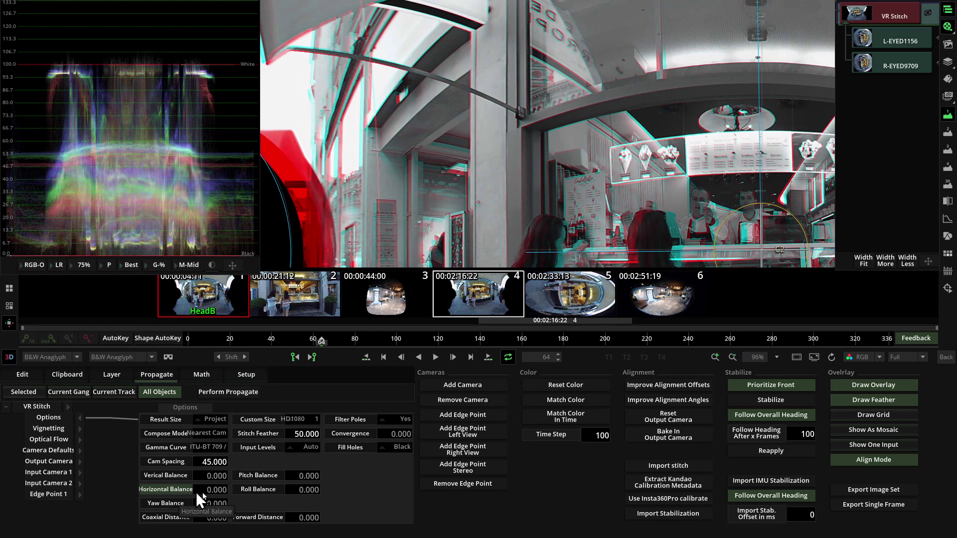
mouse_move(206, 486)
mouse_down()
mouse_move(217, 484)
mouse_move(198, 489)
mouse_up()
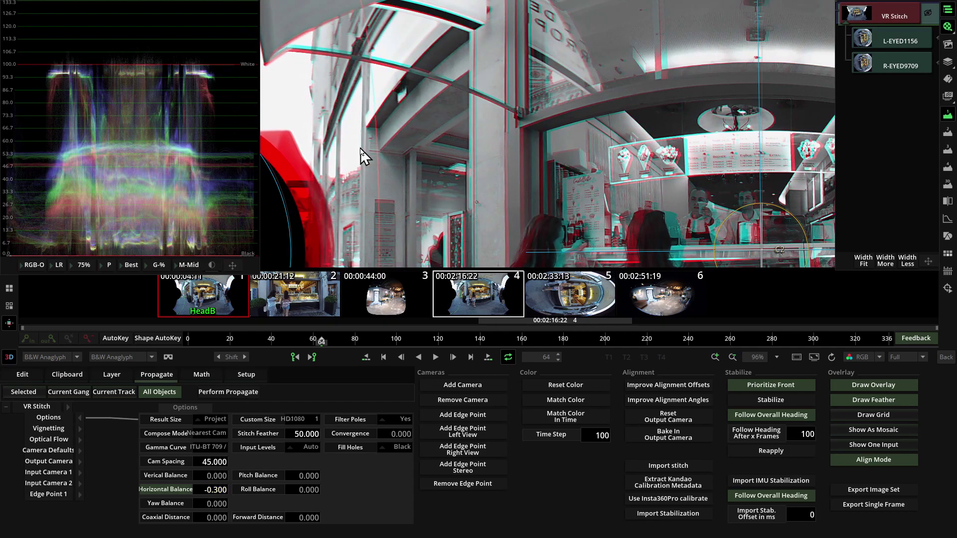
drag(214, 487, 210, 486)
drag(552, 187, 540, 180)
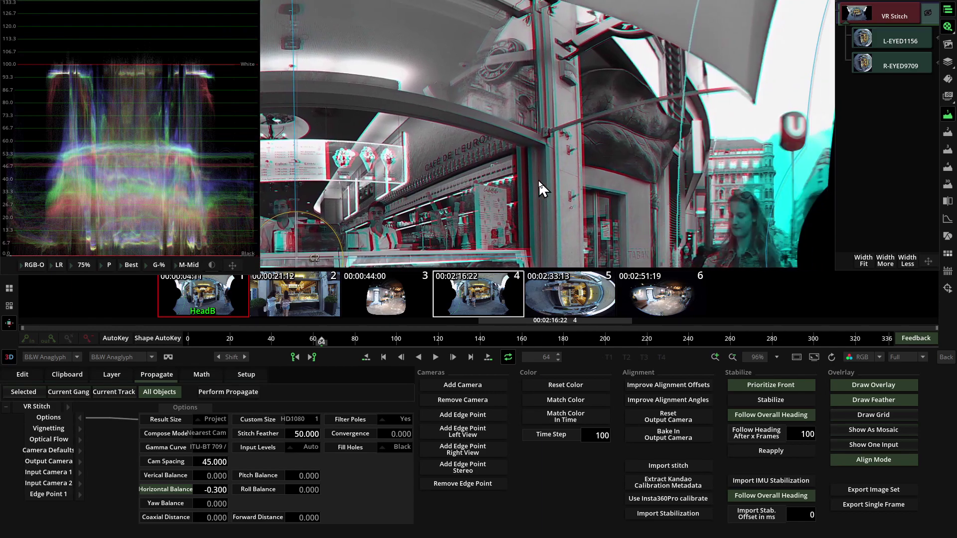
drag(214, 490, 217, 492)
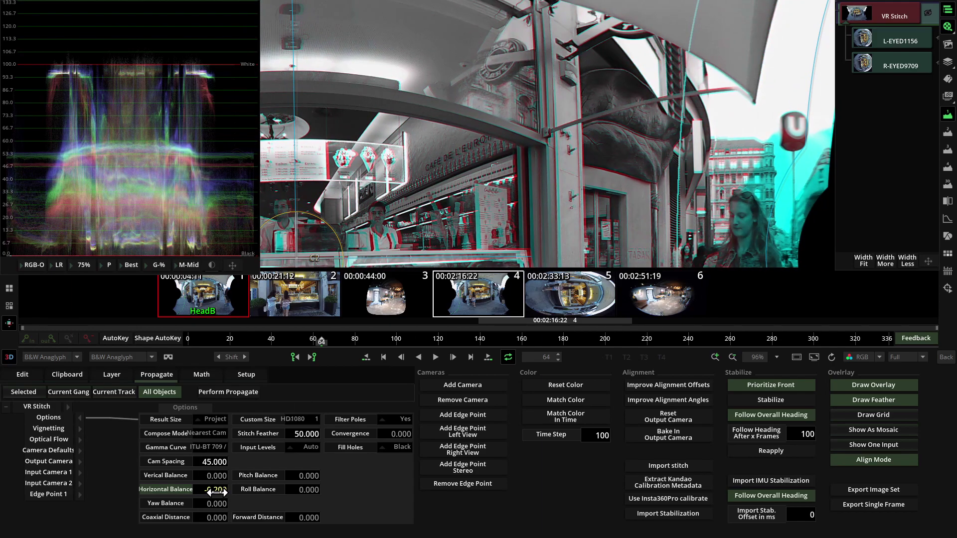
drag(548, 224, 532, 208)
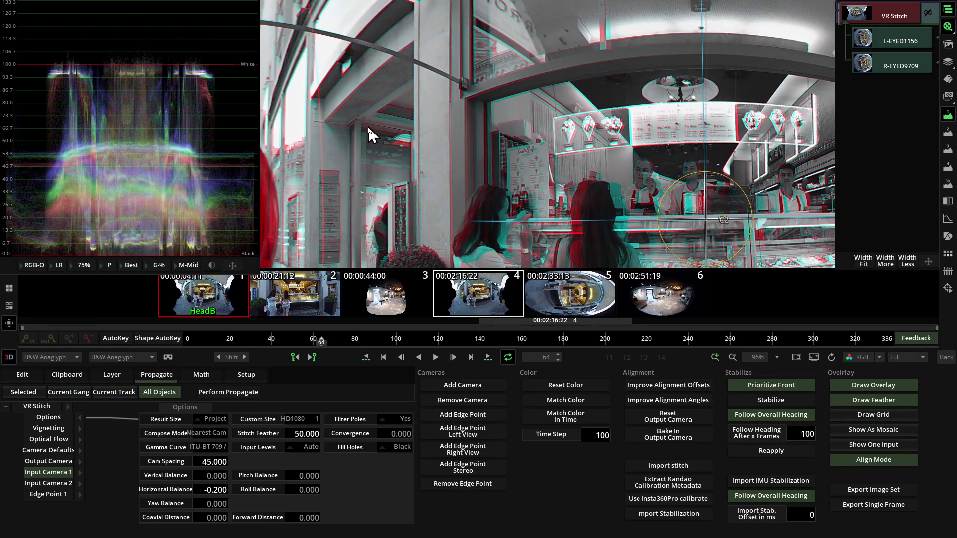
Compare the balanced left and right eye views over the whole stitched image, ending in Left View.
scroll(470, 134, down, 5)
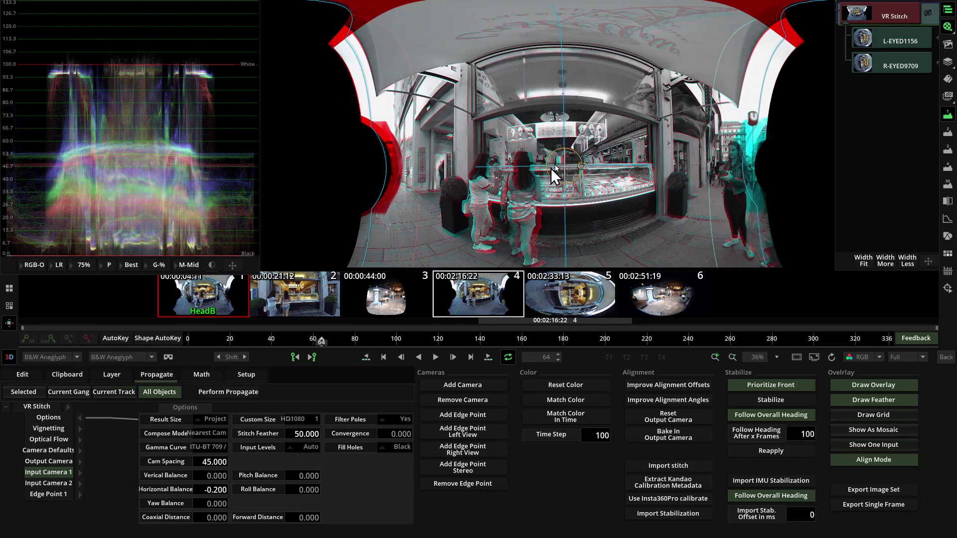
key(1)
key(2)
key(1)
key(2)
key(1)
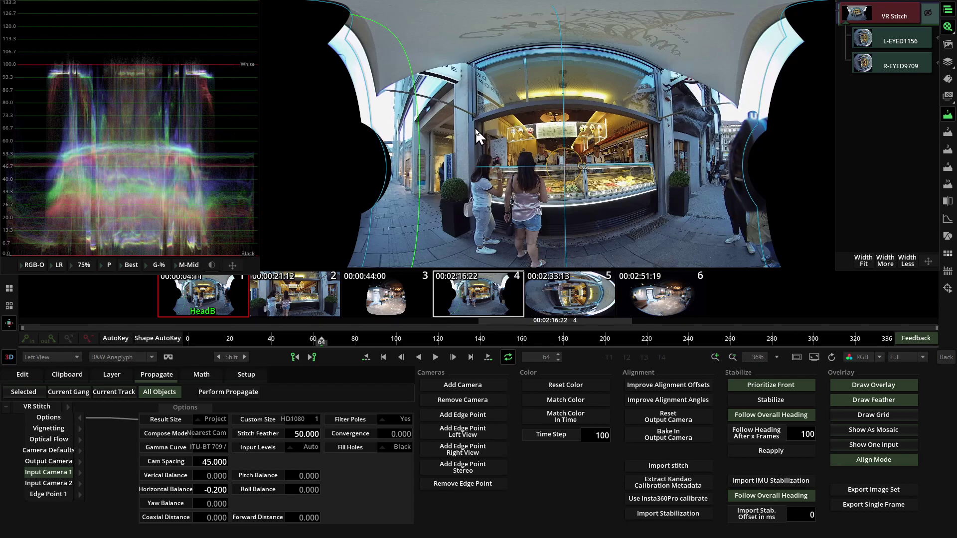
Reduce the Circle Mask in the camera defaults to 64.078 to crop the outer lens edges.
click(9, 325)
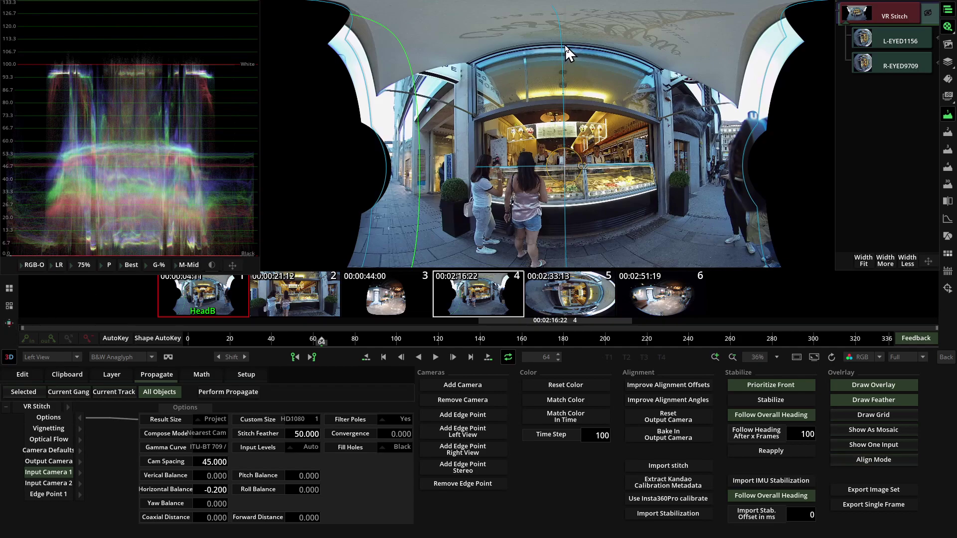
drag(566, 46, 563, 47)
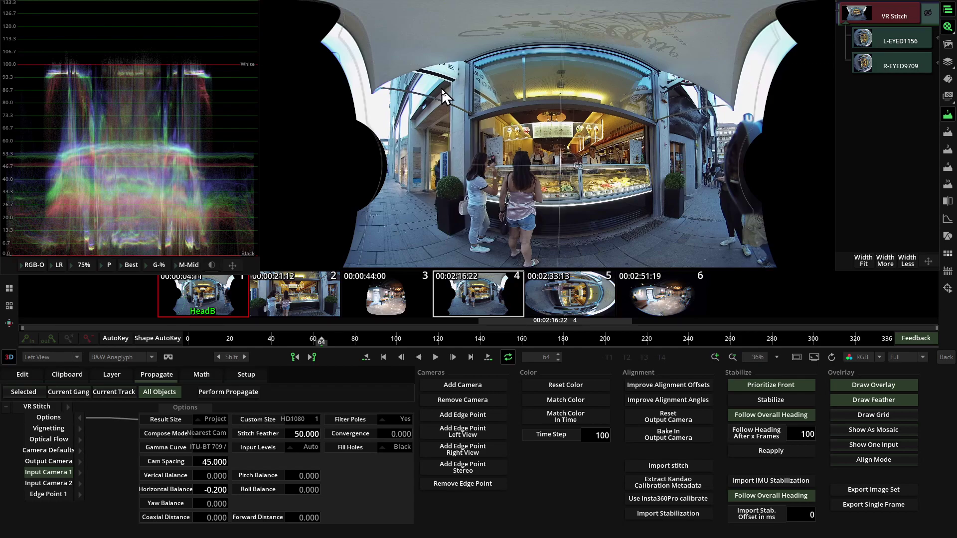
click(9, 323)
scroll(416, 112, down, 1)
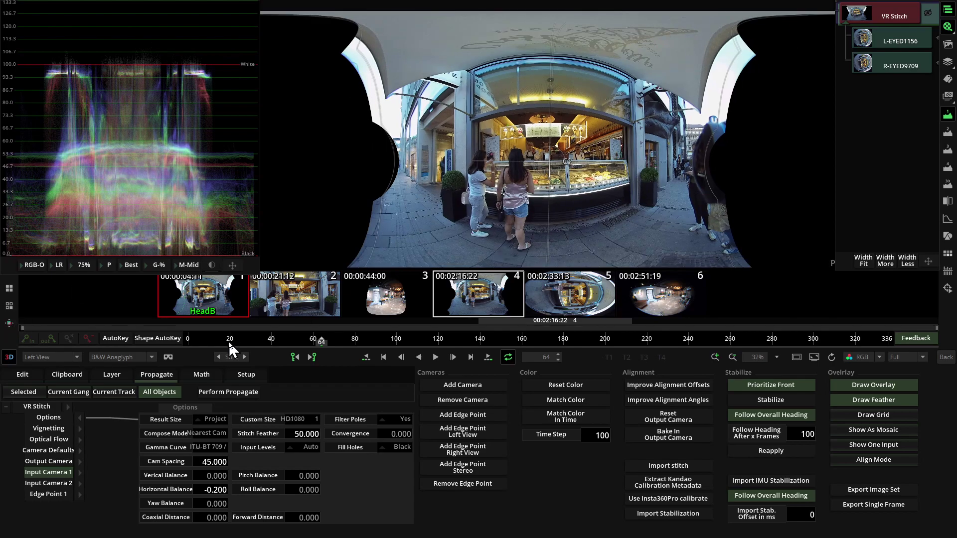
click(80, 450)
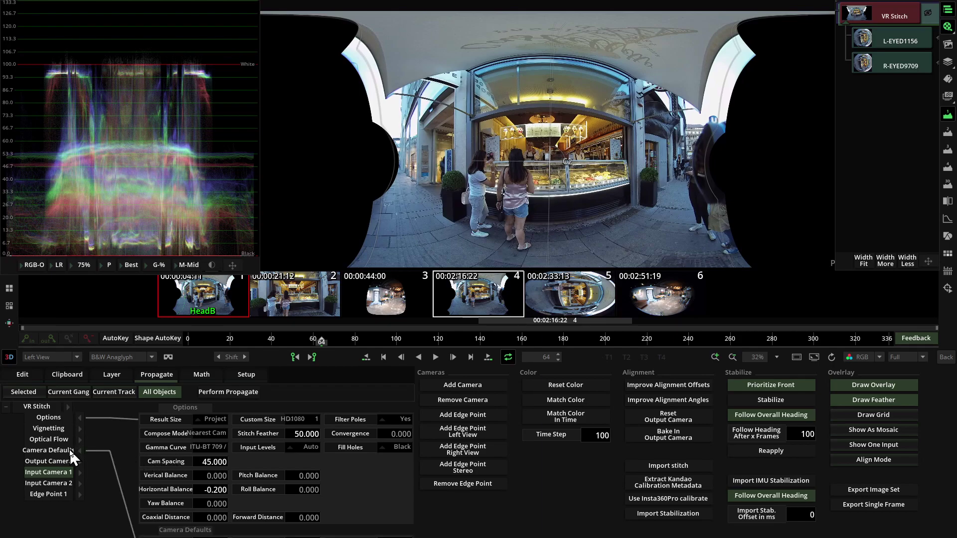
click(80, 417)
drag(214, 447, 253, 446)
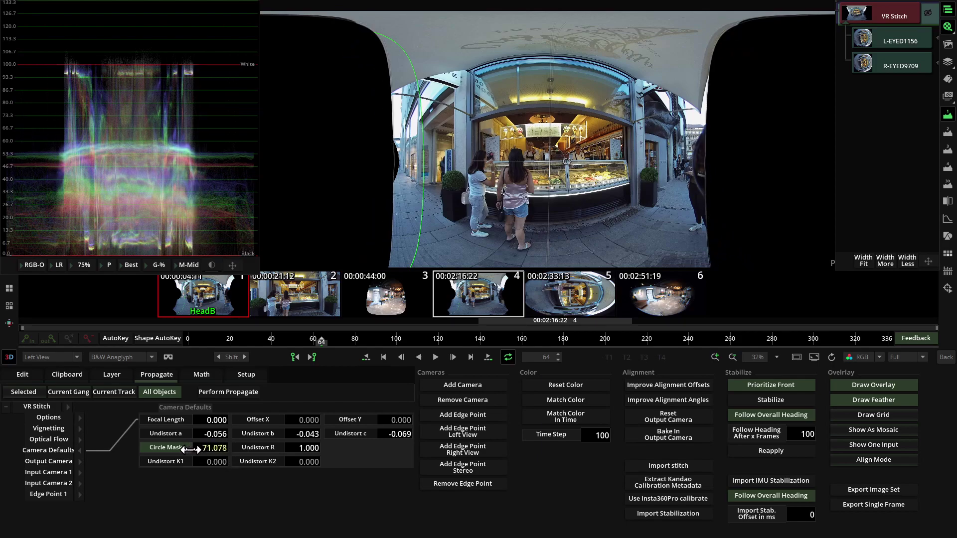
drag(187, 448, 169, 450)
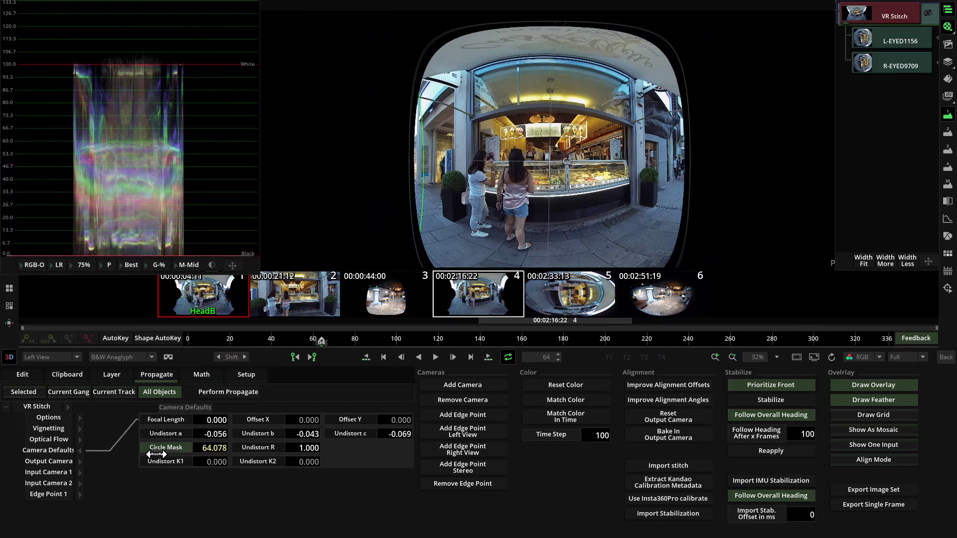
Look around the masked stitch in the VR preview, and compare its left and right eye views in the flat output.
click(168, 357)
drag(854, 70, 866, 31)
drag(907, 42, 862, 72)
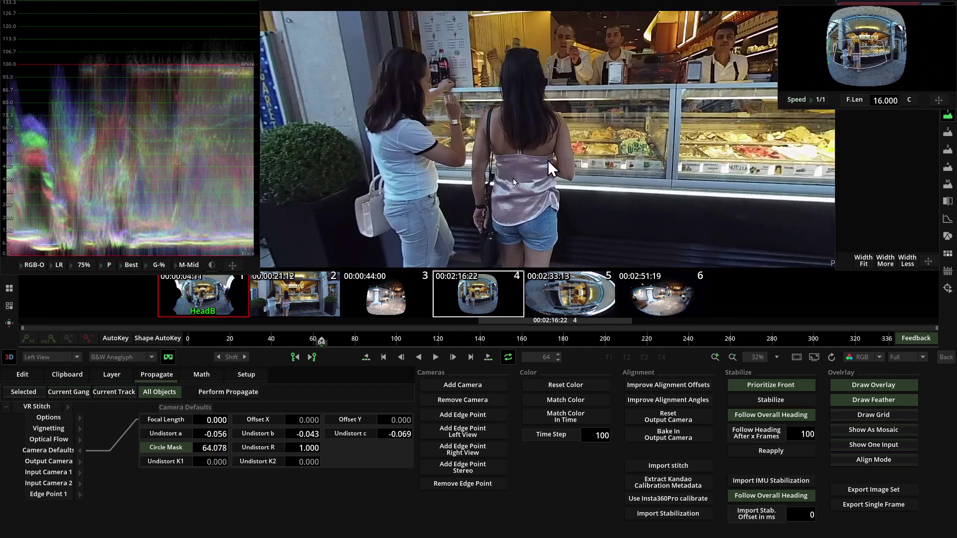
click(168, 357)
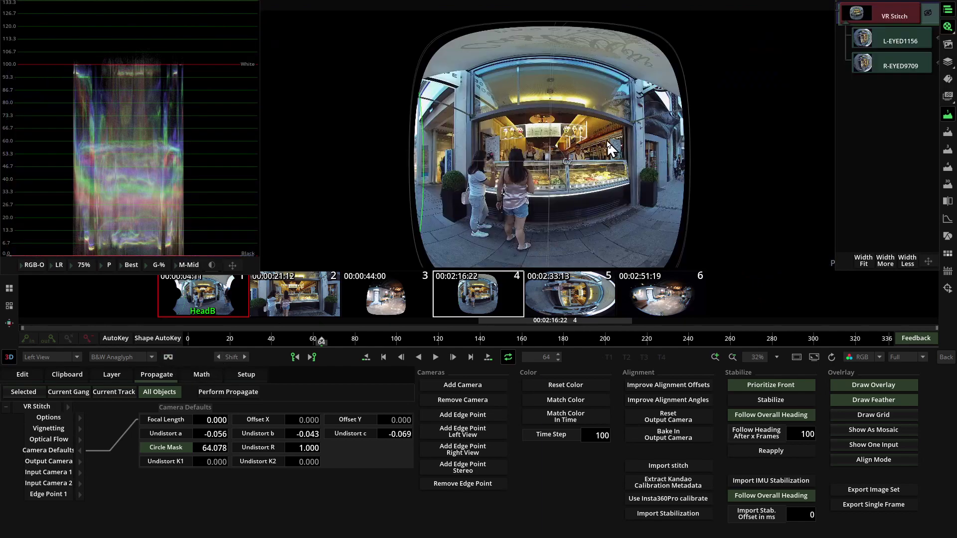
drag(606, 141, 603, 147)
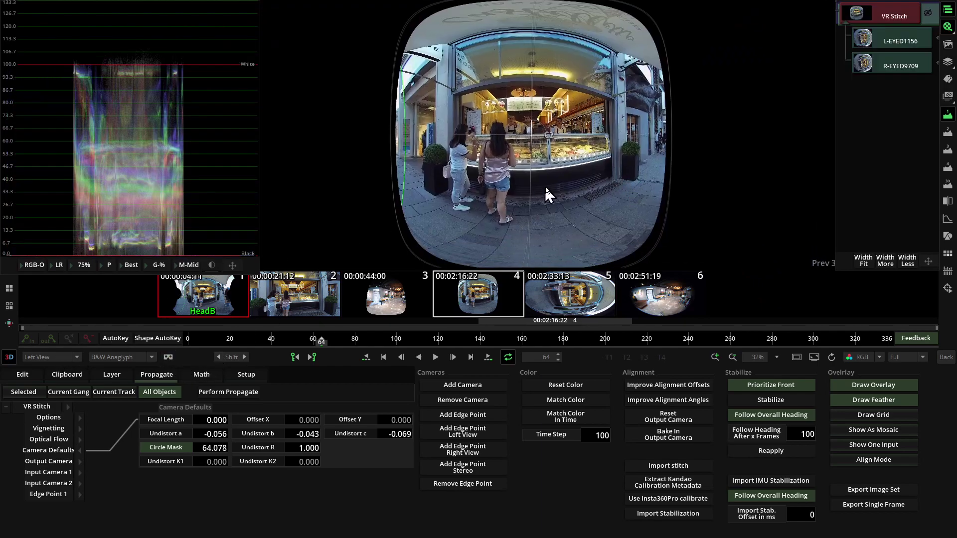
drag(546, 188, 546, 196)
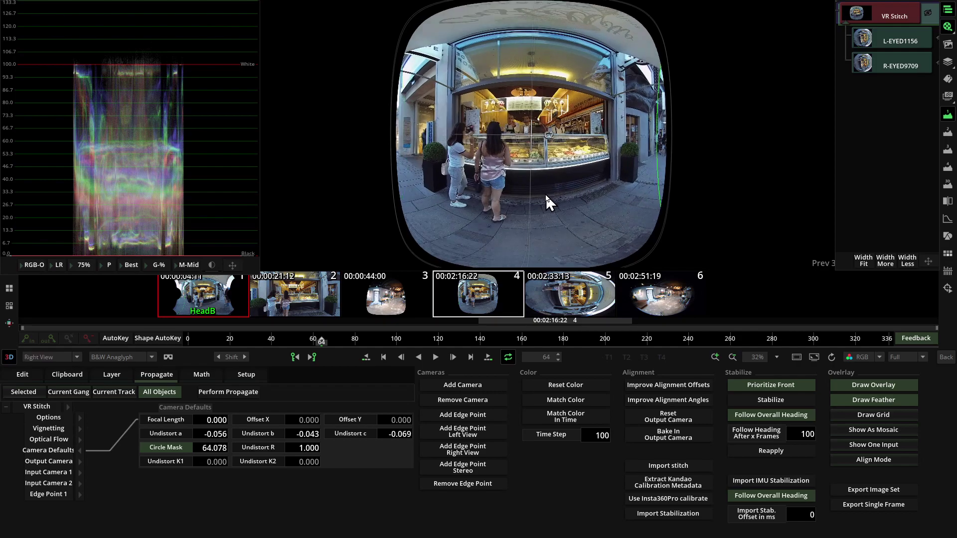
Close the VR Stitch effect editor and return to the timeline.
key(Tab)
click(946, 358)
click(424, 252)
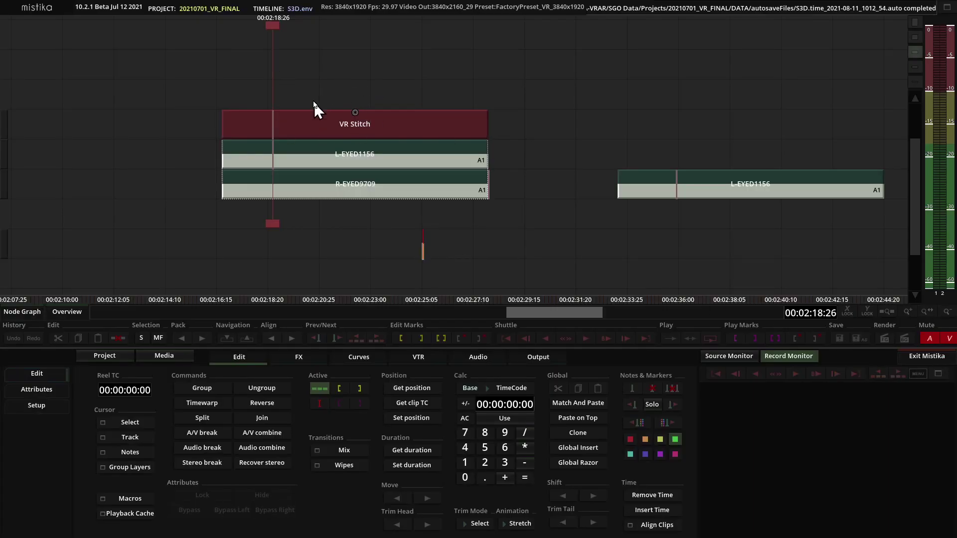
Set edit marks around the VR Stitch stack and set the render format to MP4 NVidia movie with H264 420 QP encoding.
drag(316, 94, 403, 244)
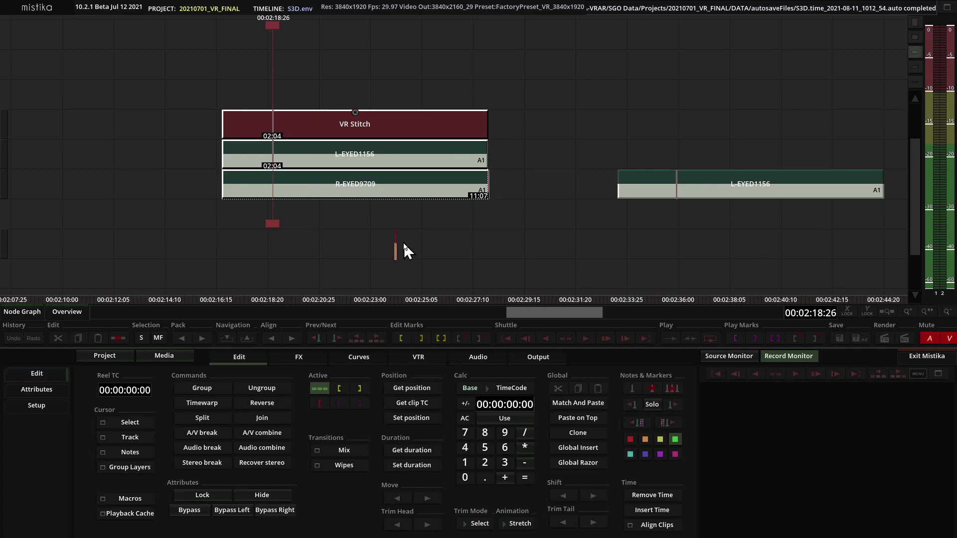
click(439, 341)
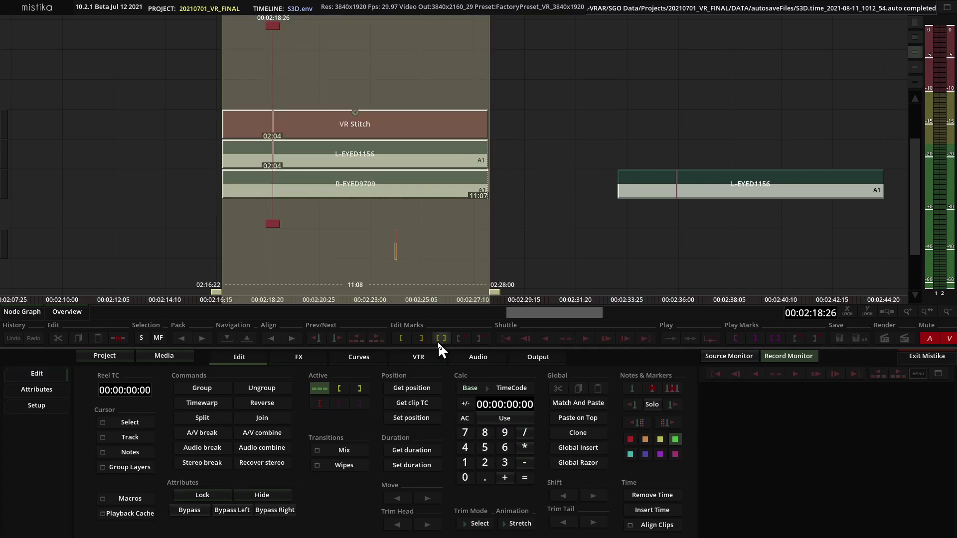
click(538, 357)
click(292, 379)
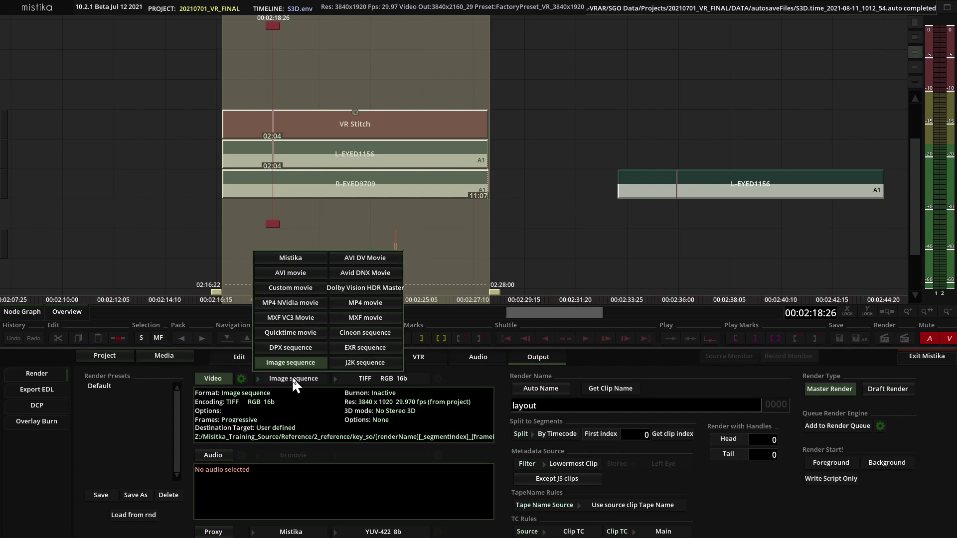
click(291, 302)
click(379, 379)
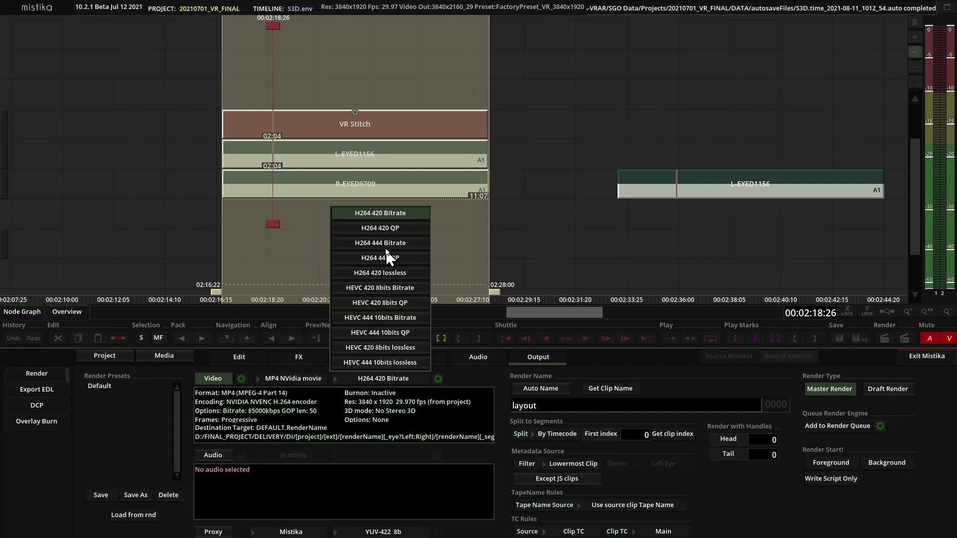
click(380, 229)
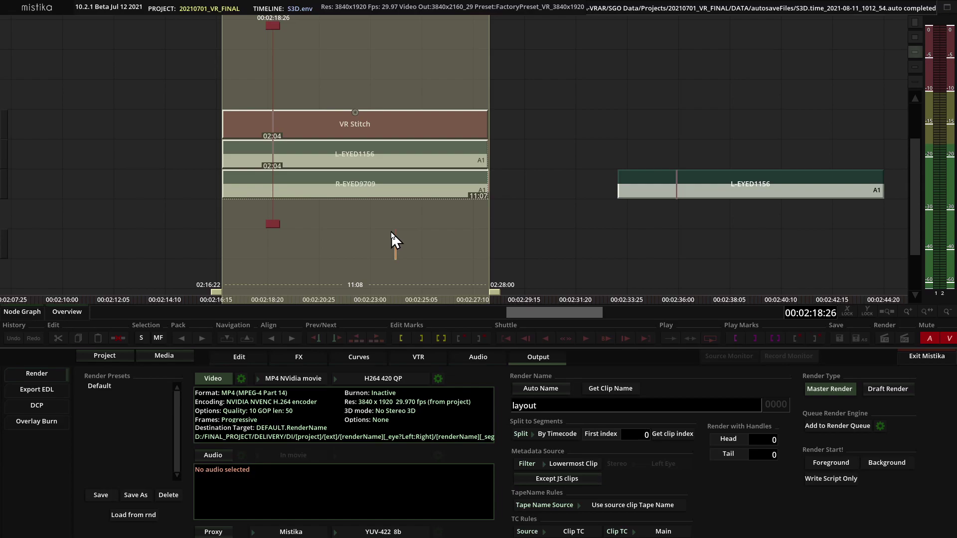
Set the render's stereo mode to Side By Side VR180 in the video setup.
click(240, 378)
drag(256, 247, 225, 166)
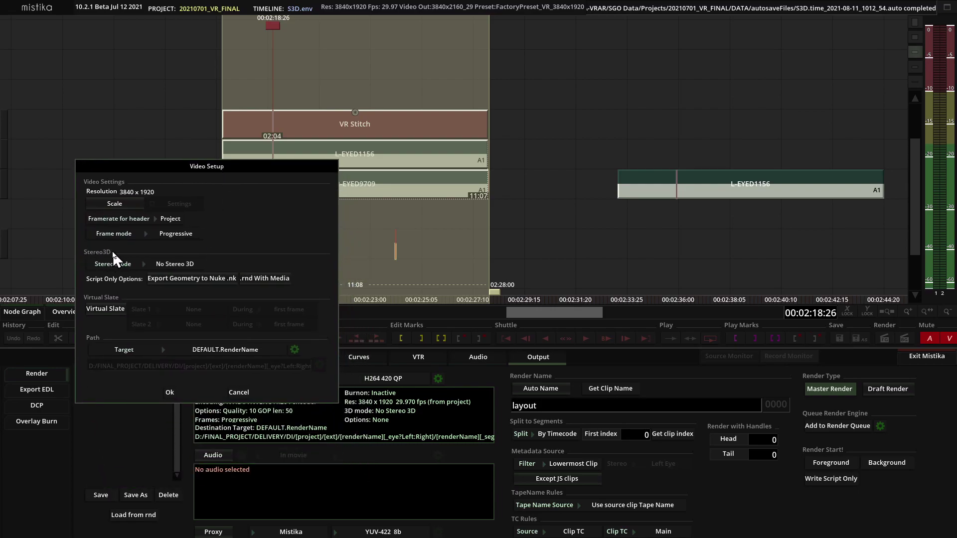
click(174, 264)
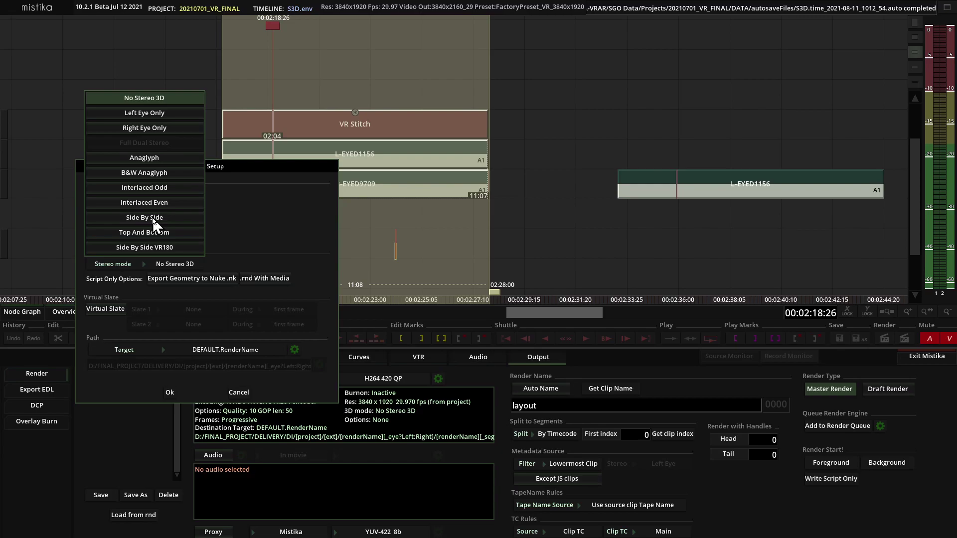
click(139, 247)
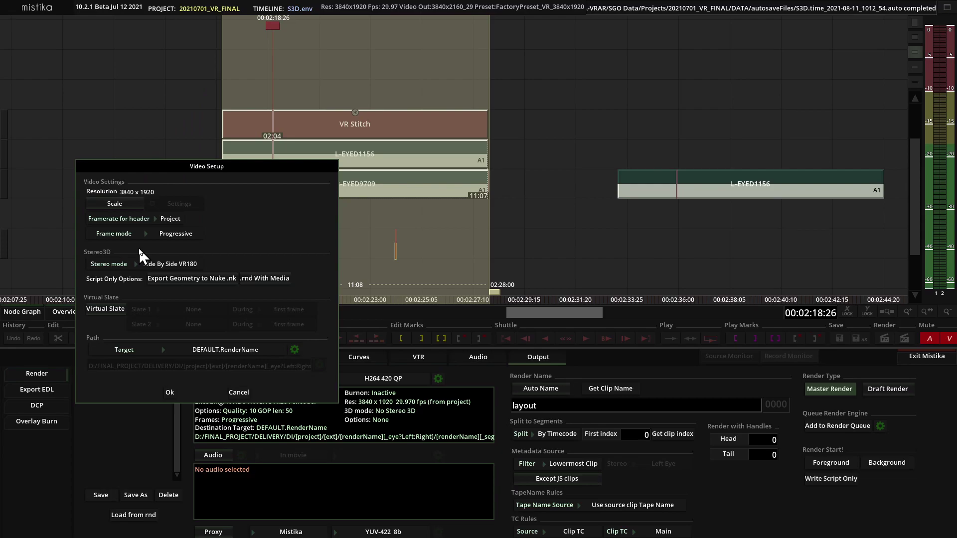
click(169, 393)
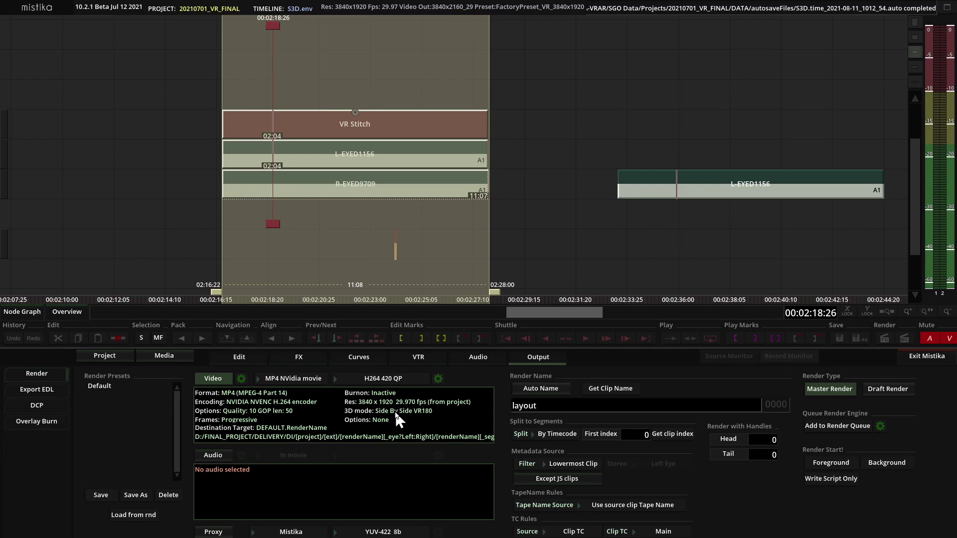
Clear the edit marks around the VR Stitch stack.
click(458, 337)
click(479, 337)
scroll(646, 255, down, 2)
drag(646, 256, 441, 245)
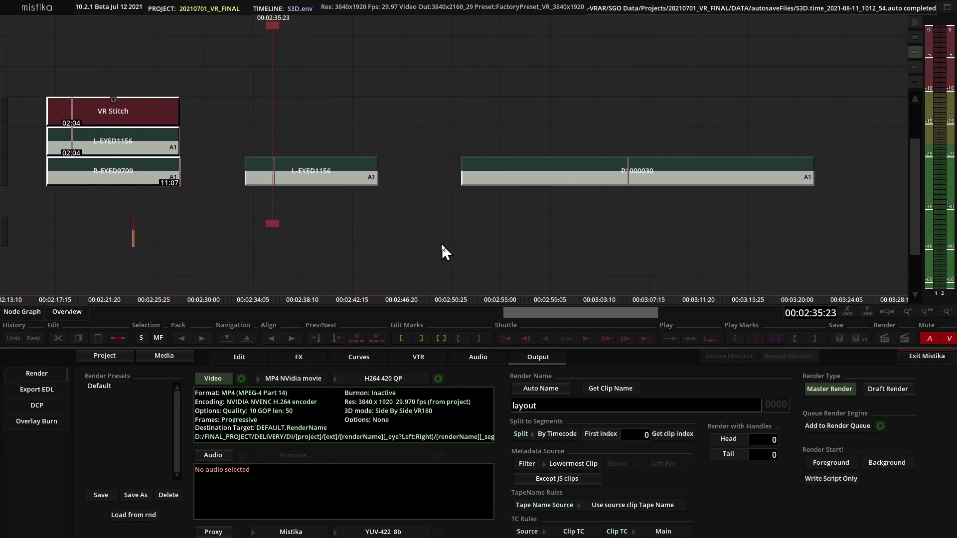
View the L-EYED1156 clip inside the VR Stitch stack in the effects editor and return to the timeline.
click(149, 139)
double_click(149, 139)
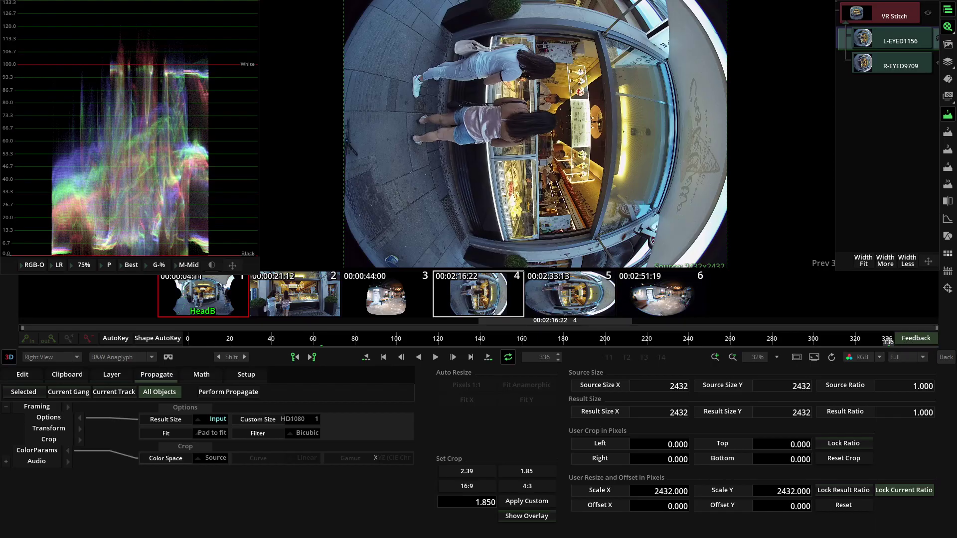
click(946, 357)
Place the playhead at 00:02:38:28 on the standalone L-EYED1156 clip, view its fisheye image in the effects editor, and return to the timeline.
drag(273, 222, 372, 230)
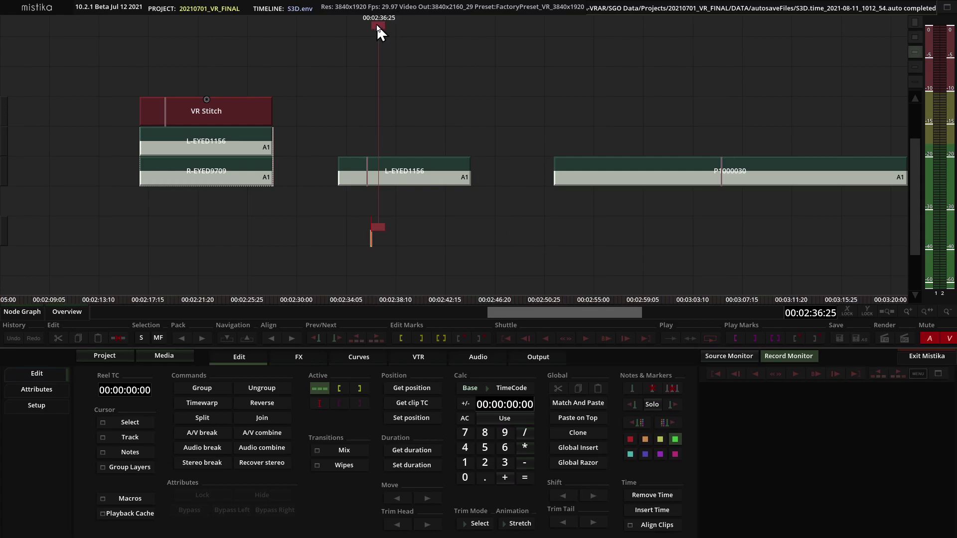
drag(376, 24, 400, 55)
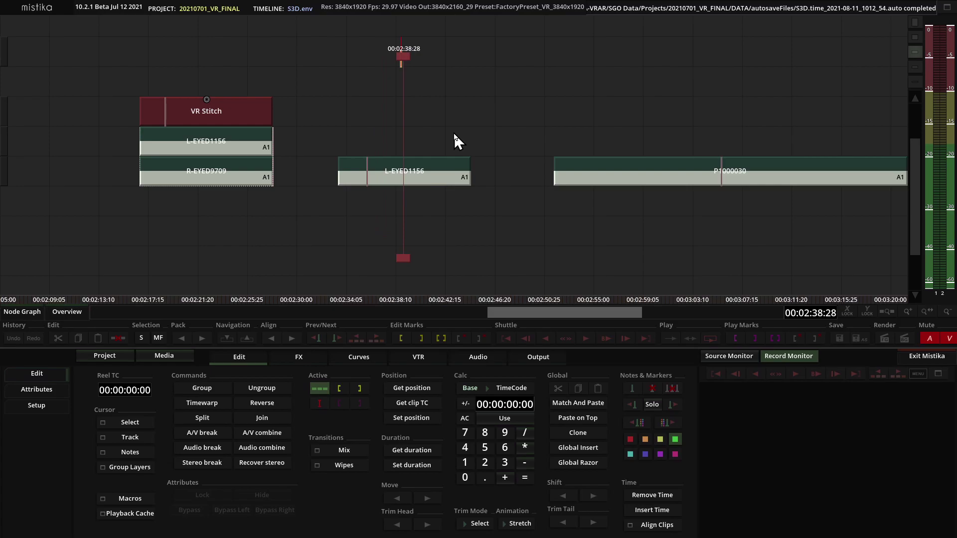
scroll(493, 214, up, 1)
scroll(493, 215, down, 1)
double_click(438, 175)
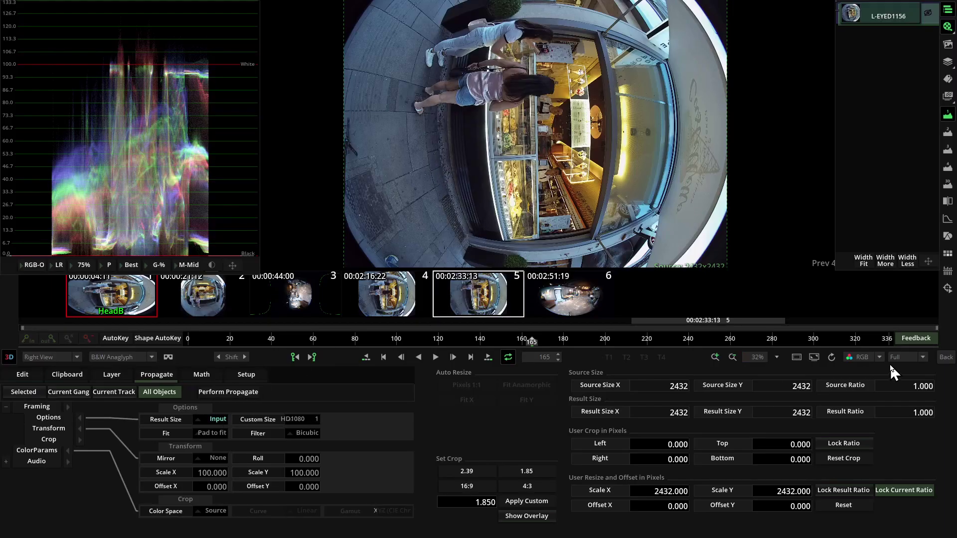
click(945, 359)
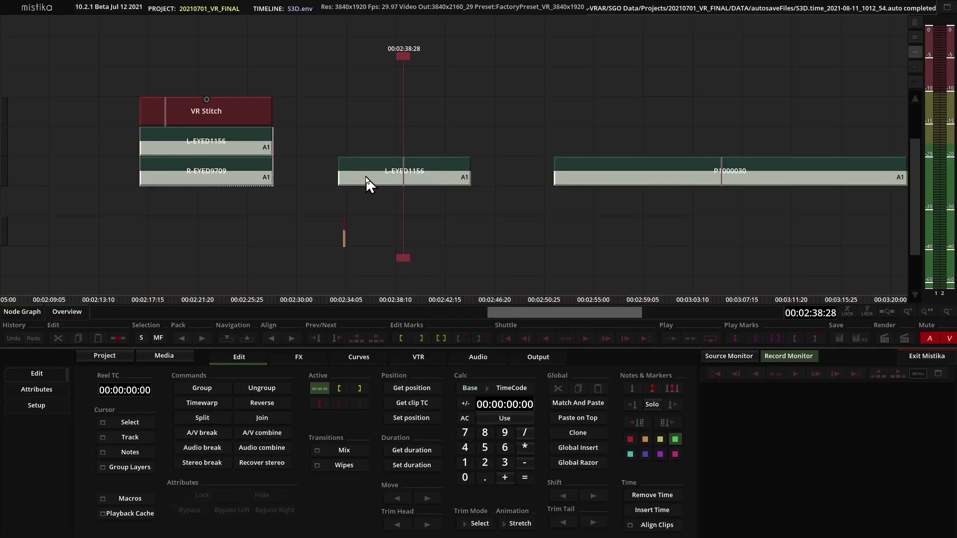
Add a Framing effect to the standalone L-EYED1156 clip and set its Roll to -90.
click(301, 356)
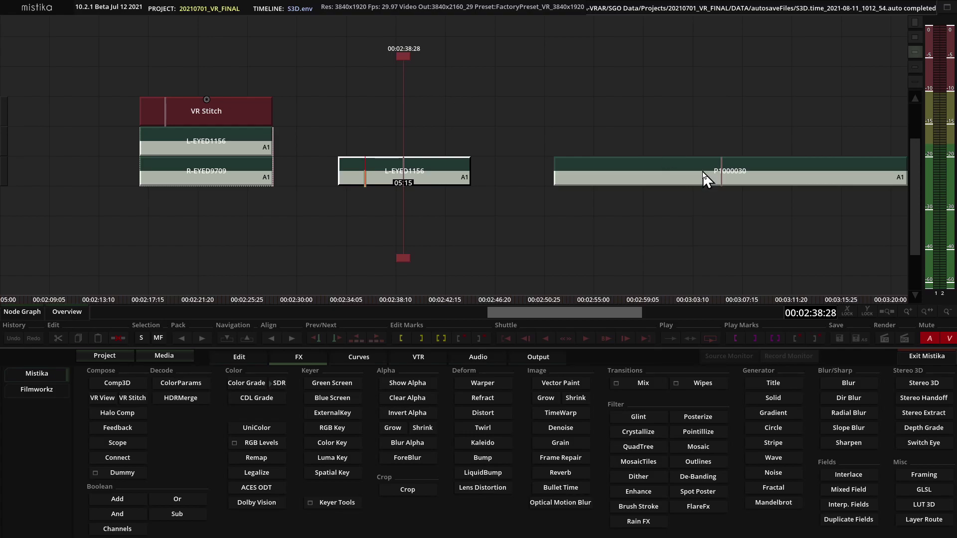
click(924, 475)
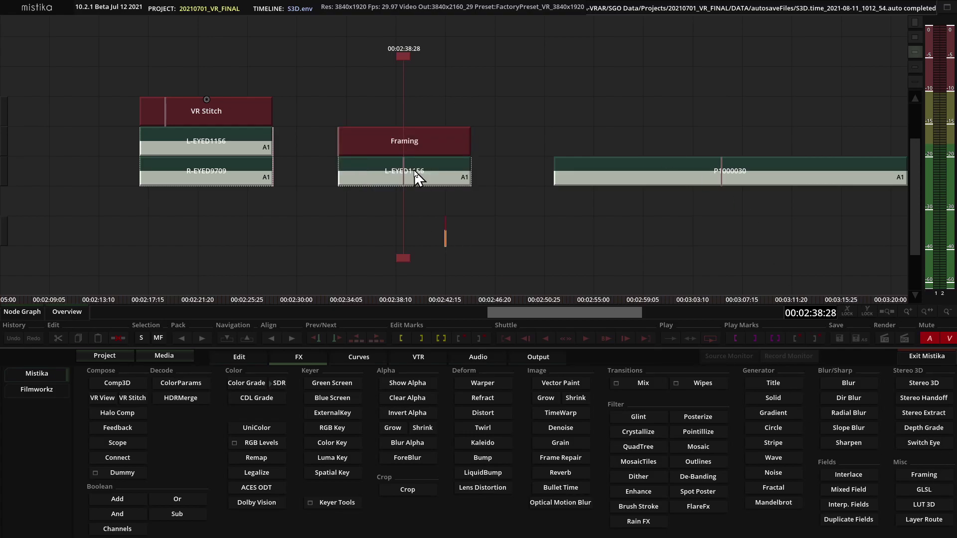
double_click(411, 142)
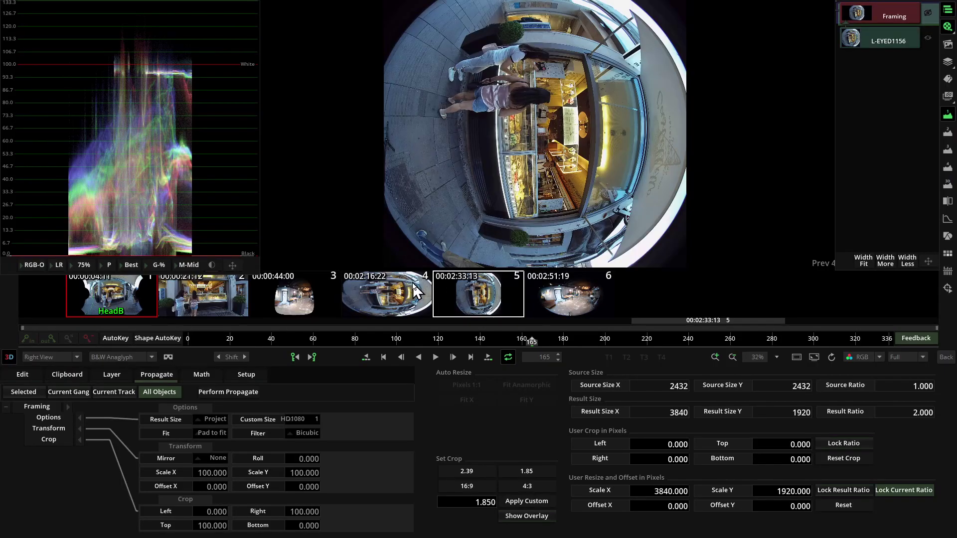
click(306, 460)
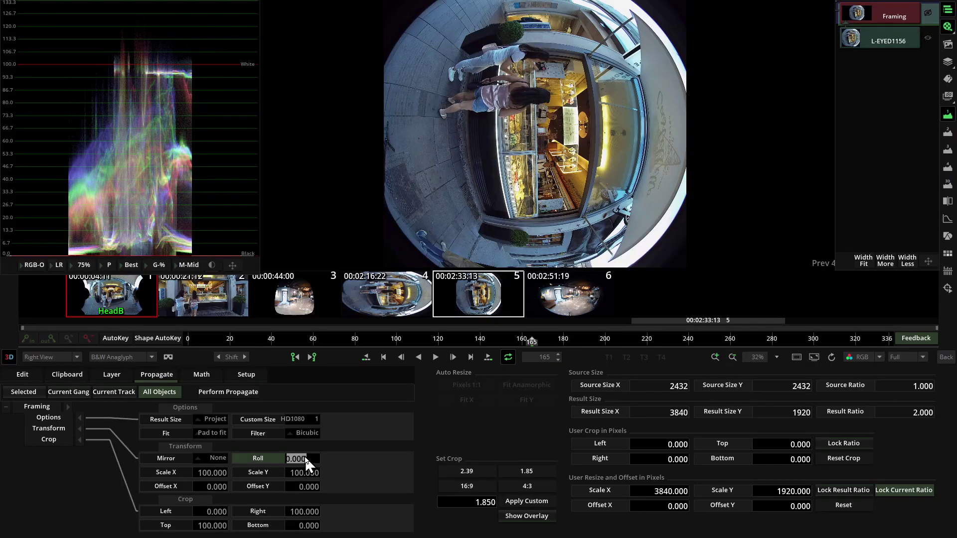
text(-90)
key(Return)
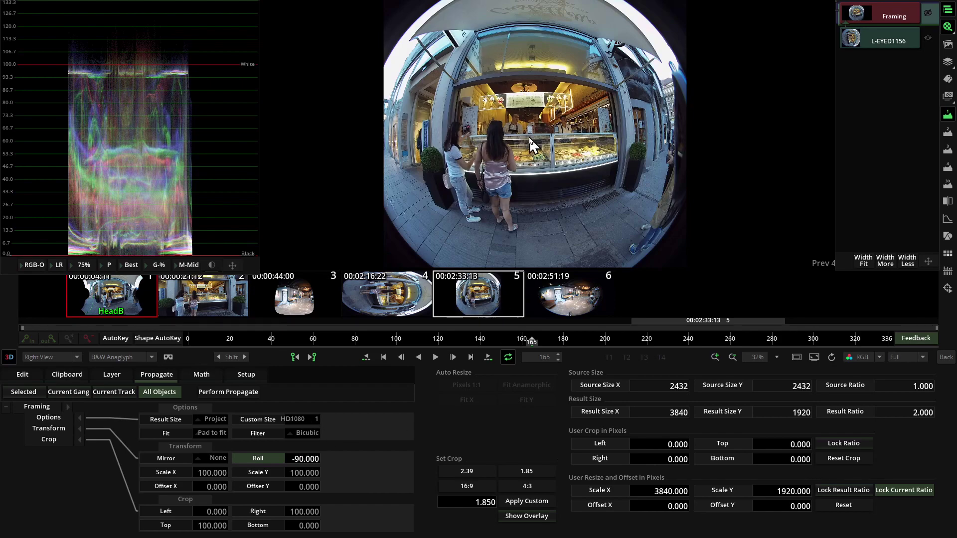
click(946, 357)
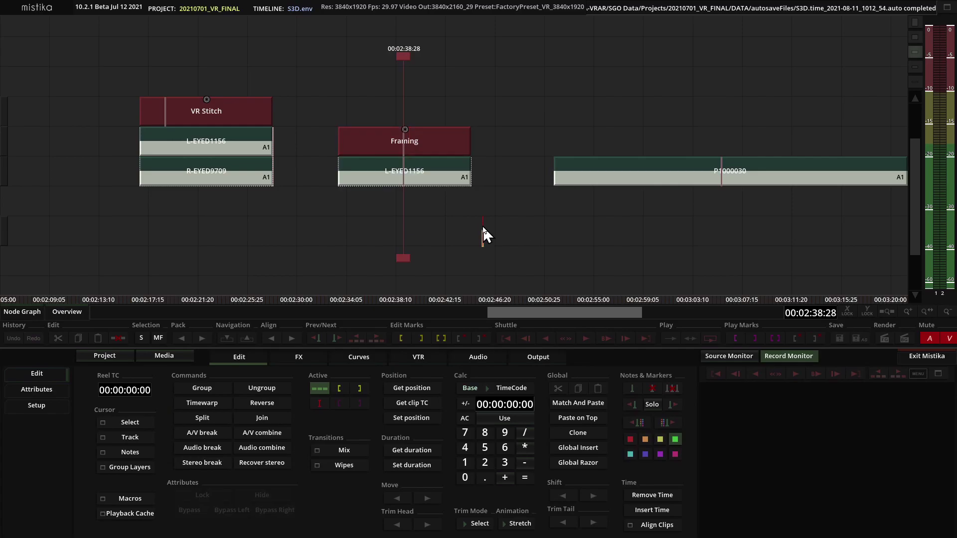
Compare the source L-EYED1156 image with its Framing result, and return to the timeline.
double_click(405, 170)
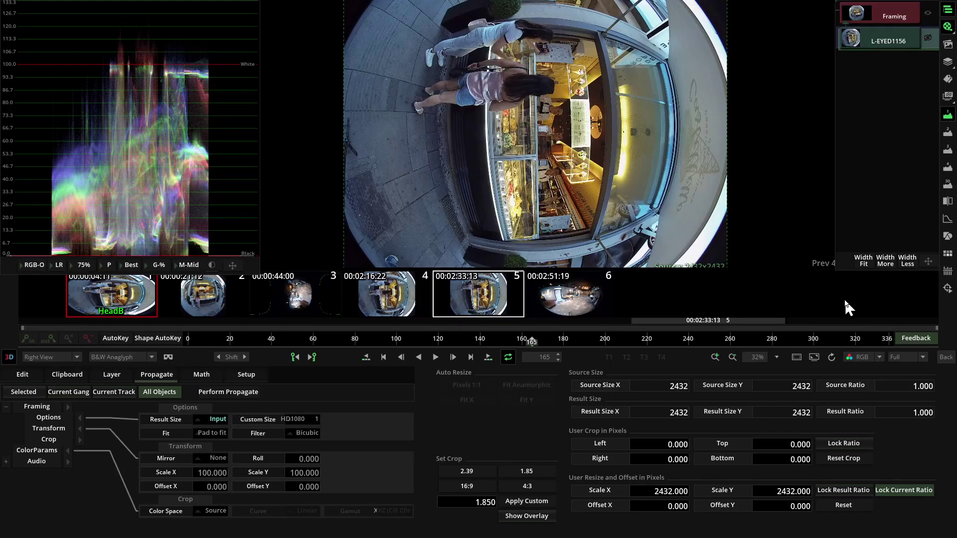
click(890, 19)
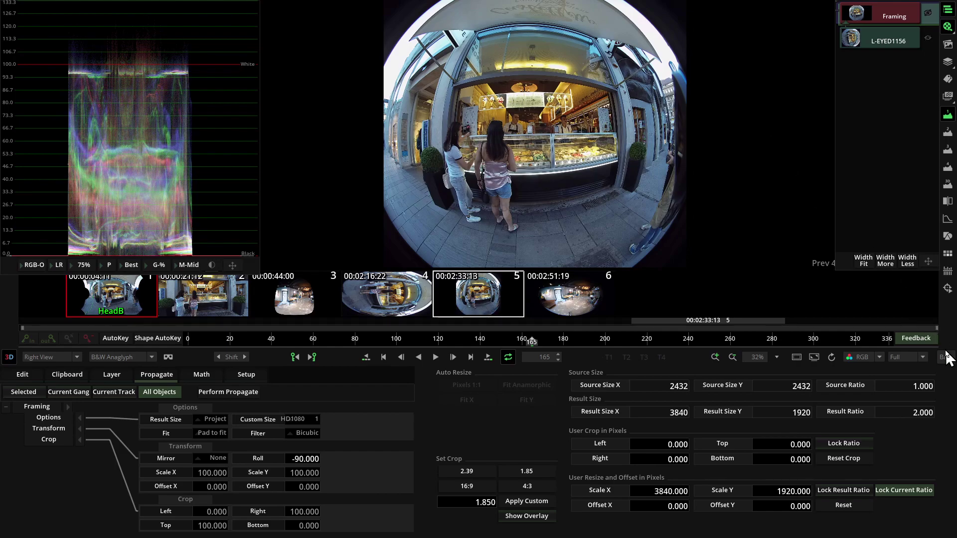
click(946, 357)
Add a Lens Distortion effect on top of the Framing effect and set its Mode to Distort.
click(425, 146)
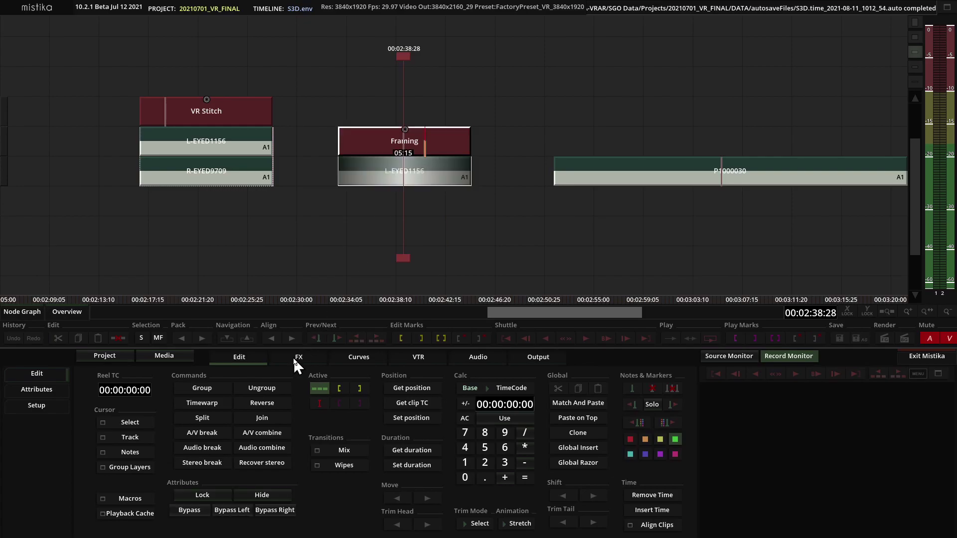
click(297, 356)
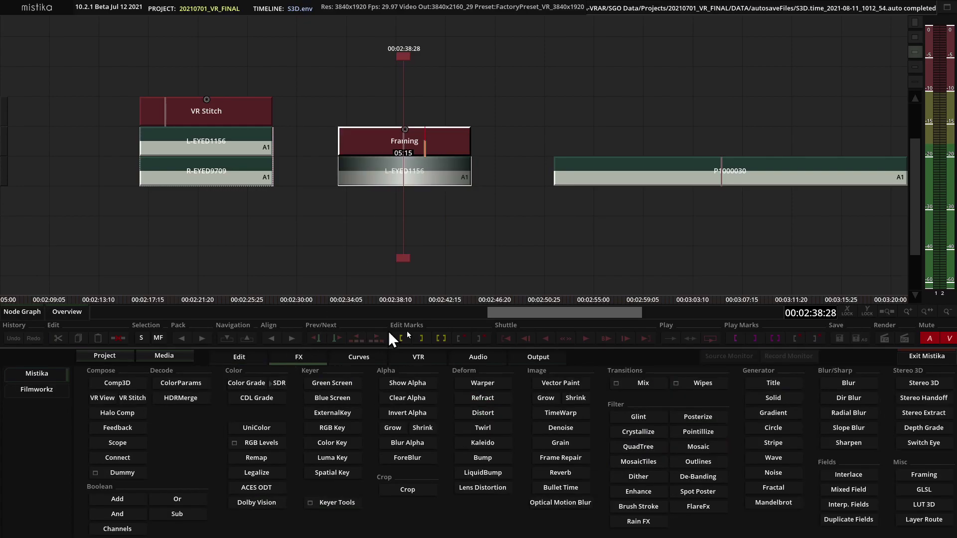
click(483, 487)
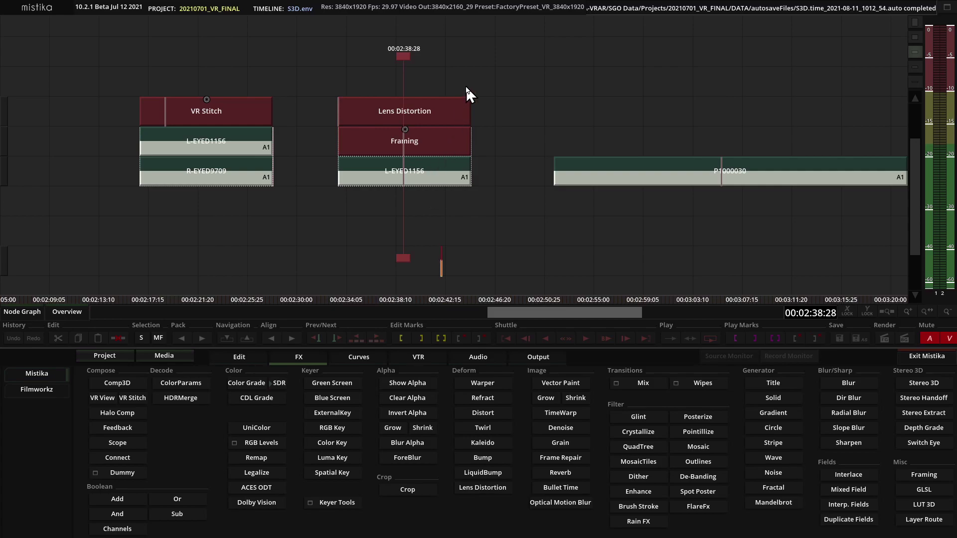
double_click(456, 110)
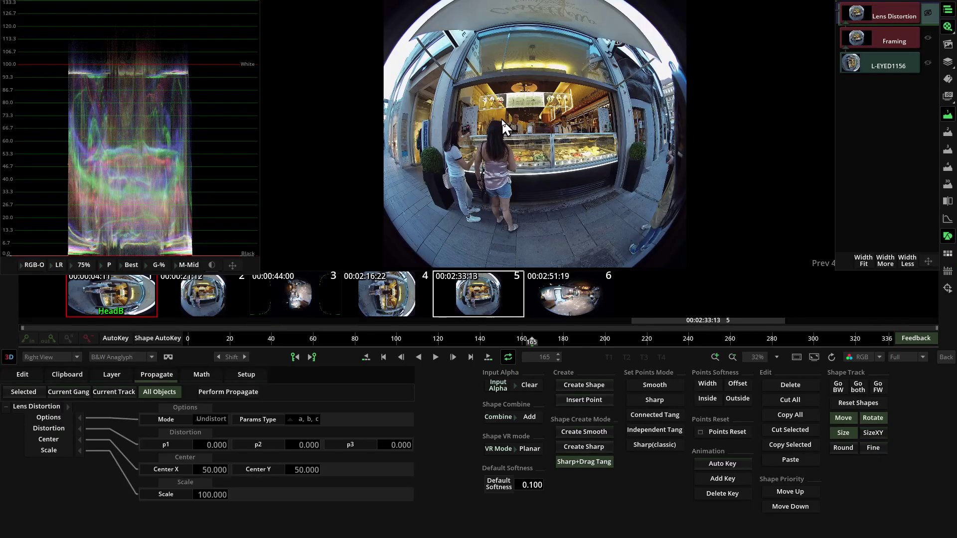
scroll(474, 112, down, 1)
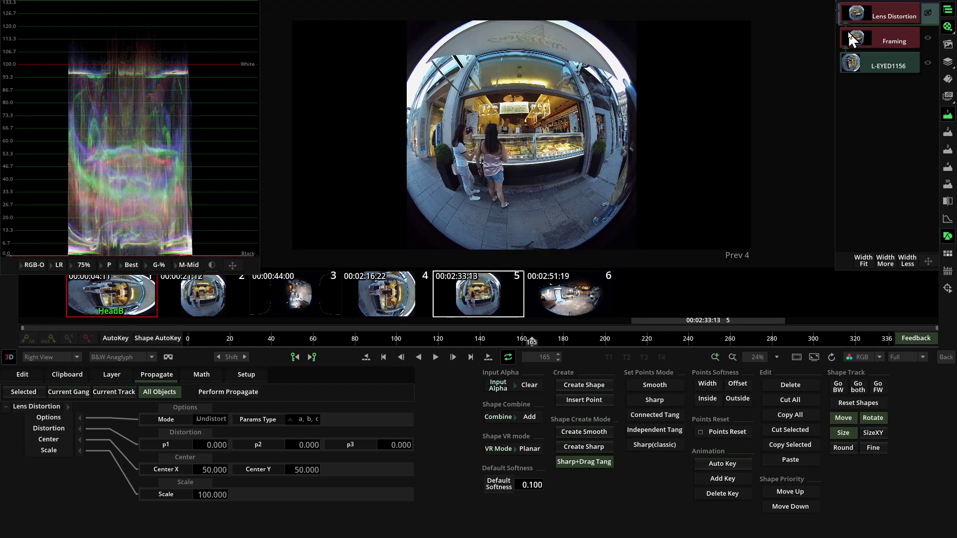
click(212, 419)
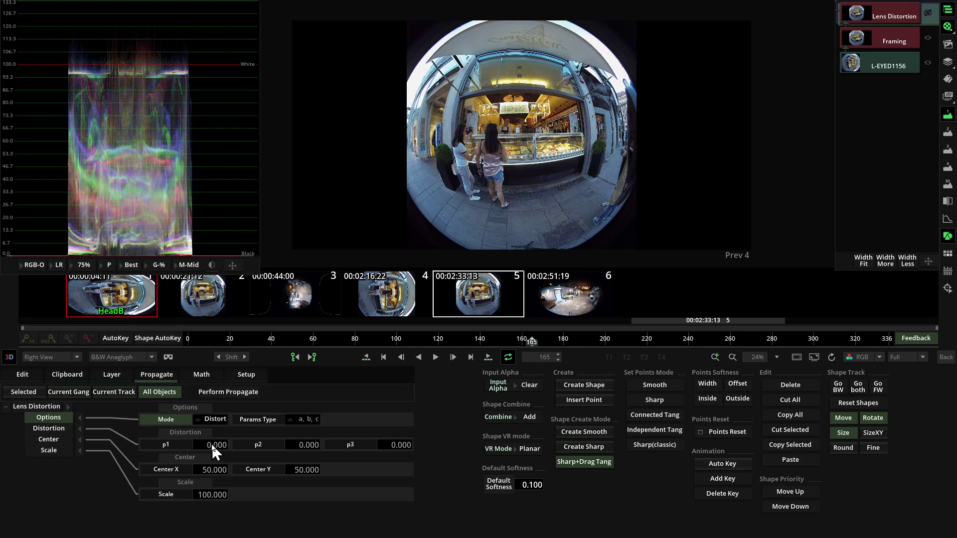
Try a tight view in the Lens Distortion effect with Scale at 44 and p1 at 0.106.
drag(202, 496, 33, 455)
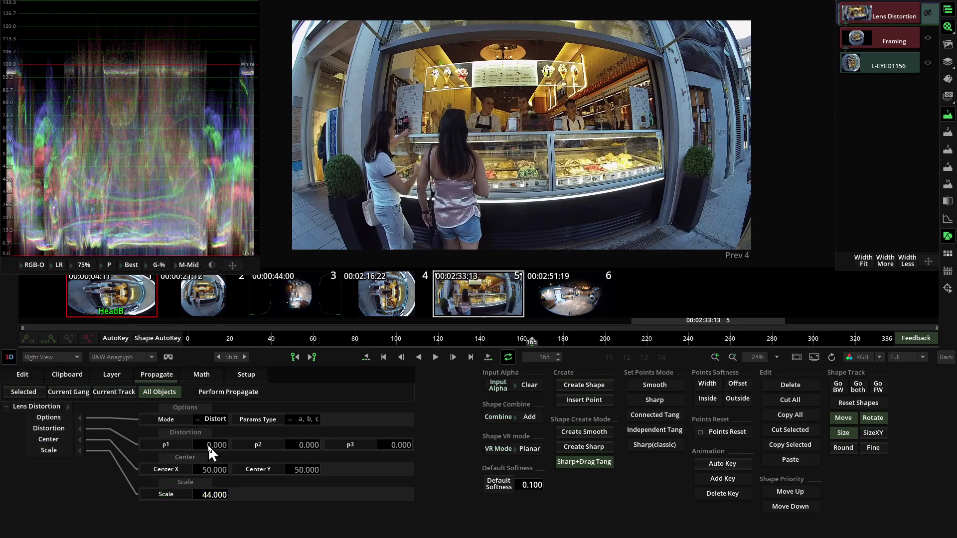
drag(208, 444, 217, 447)
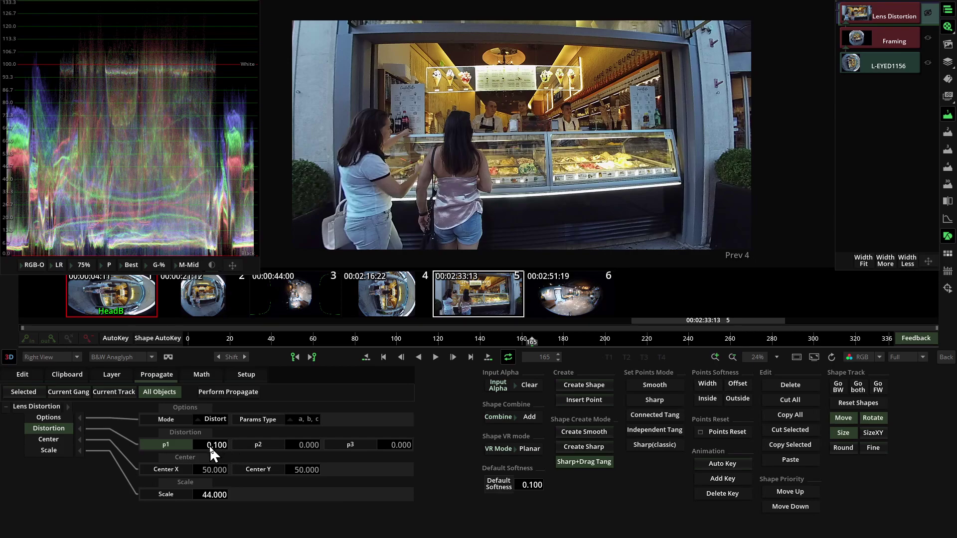
drag(225, 442, 210, 446)
drag(220, 448, 778, 397)
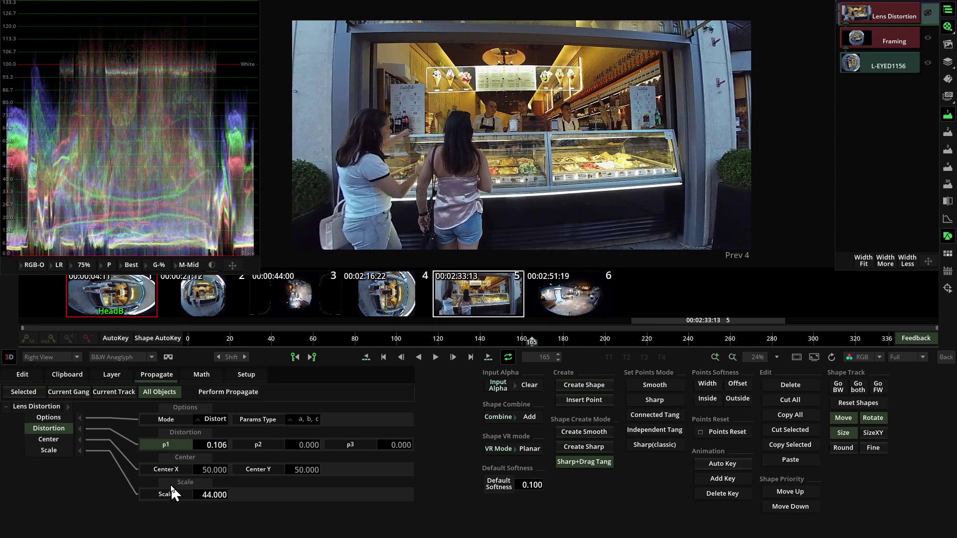
Adjust the Lens Distortion effect to Scale 61.181, p1 0.287 and p2 -0.040 for a wider, straightened view.
drag(215, 493, 297, 499)
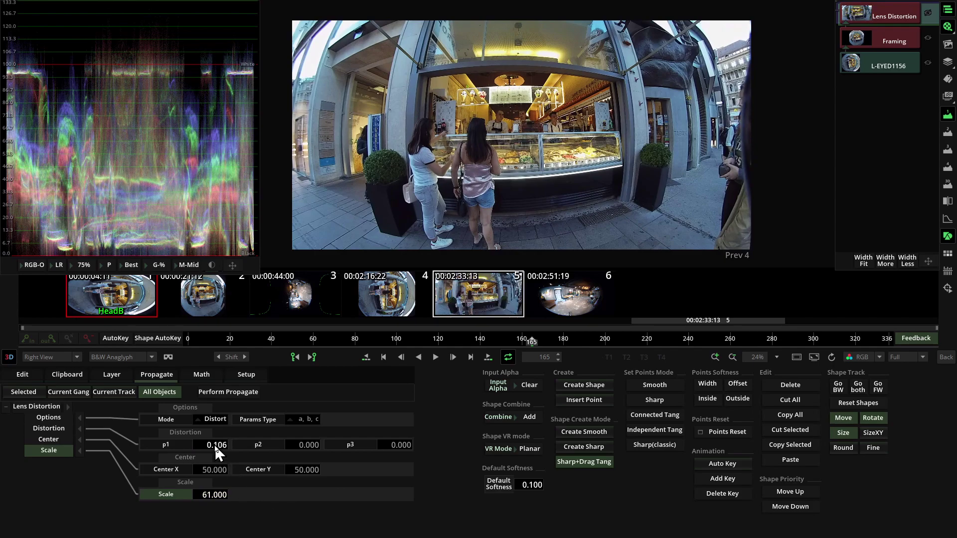
drag(215, 445, 531, 441)
drag(205, 444, 630, 455)
drag(207, 446, 361, 433)
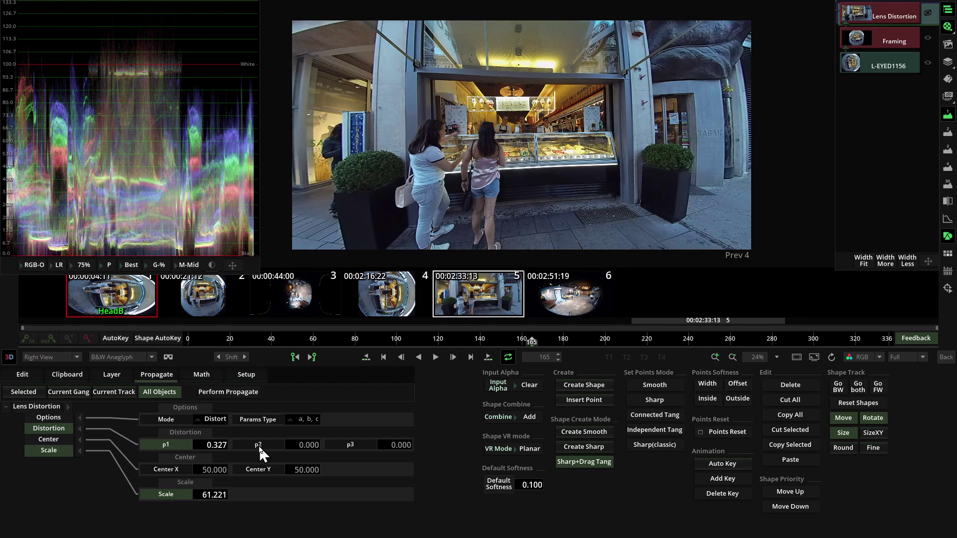
drag(305, 442, 95, 432)
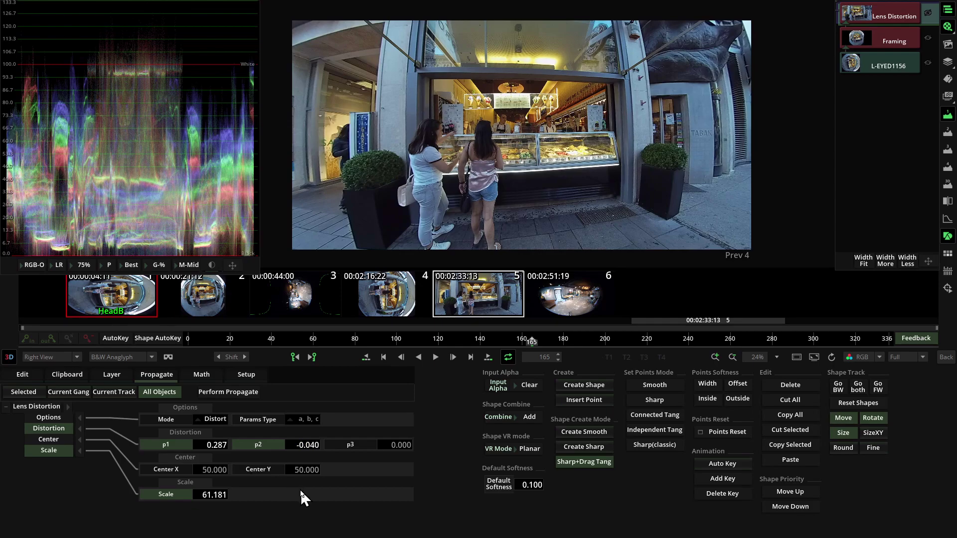
Tighten the flat view with Scale at 55.183 in the Lens Distortion effect, and set the Framing effect's Roll to -89.
drag(215, 496, 195, 495)
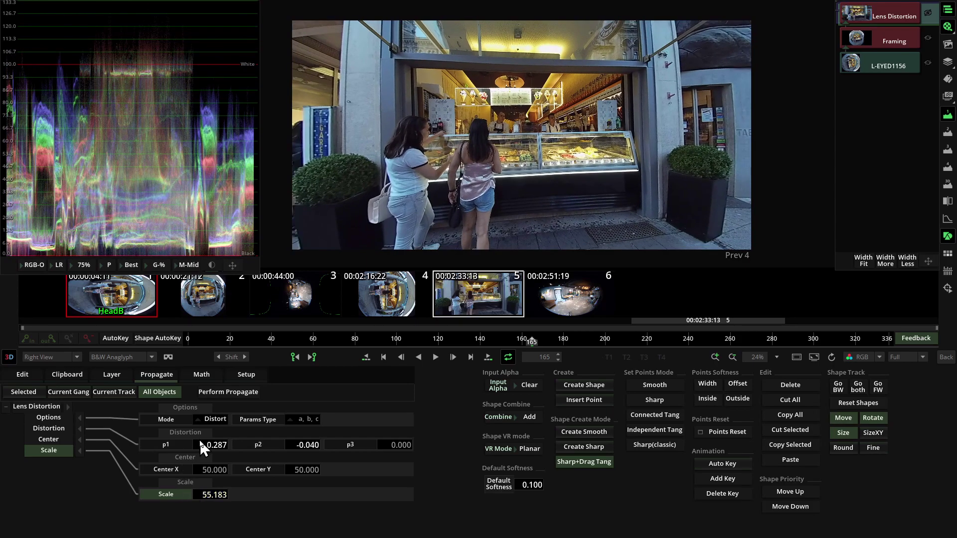
click(893, 44)
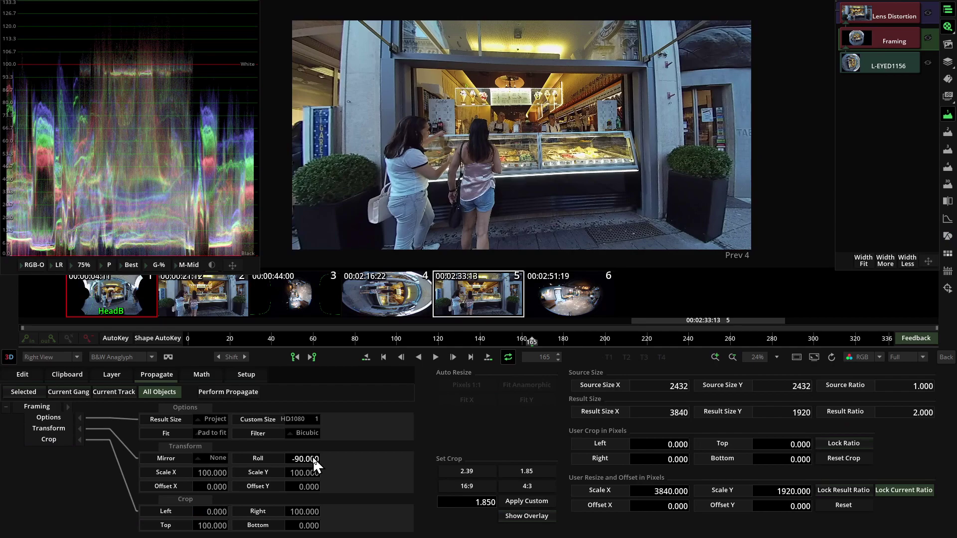
drag(321, 456, 329, 455)
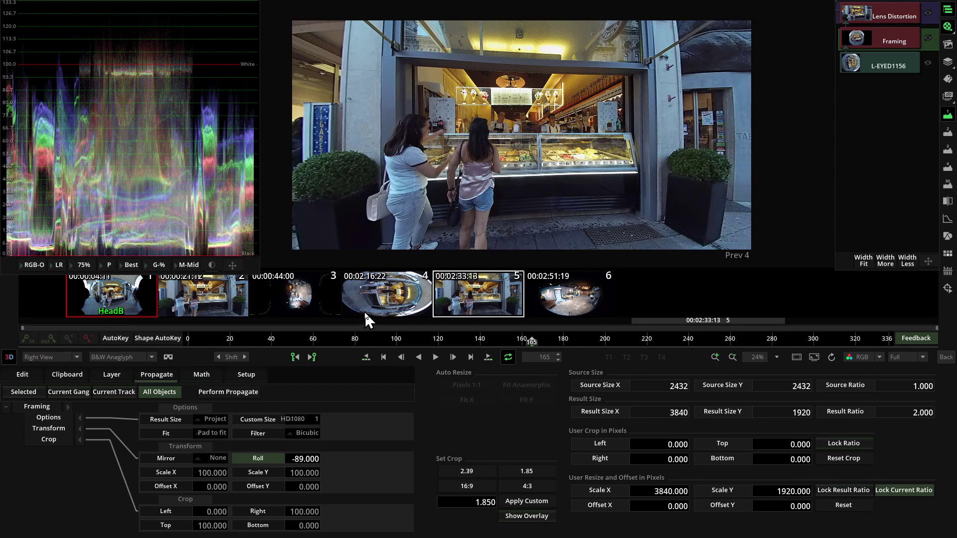
Reframe the flat view sideways by setting the Lens Distortion effect's Center X to 45.900.
click(862, 11)
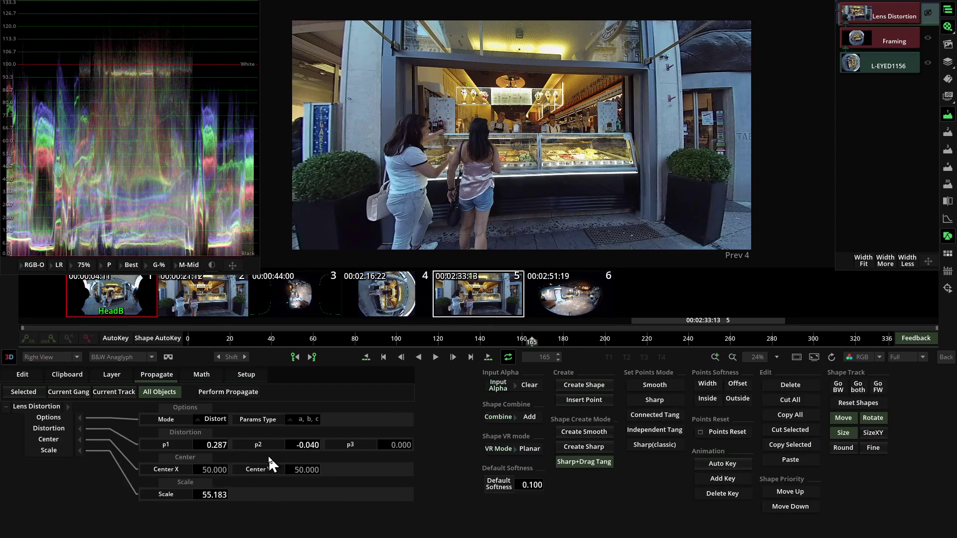
drag(206, 467, 166, 476)
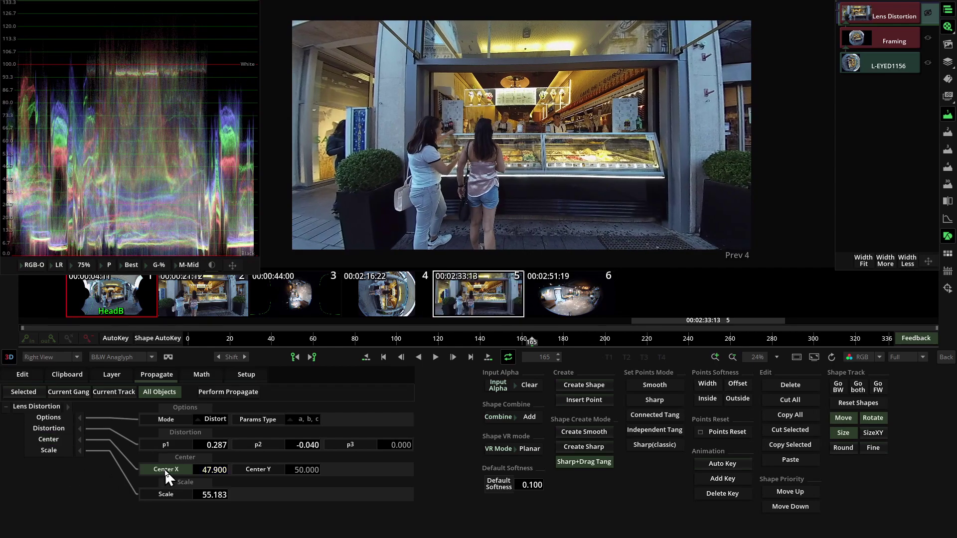
double_click(166, 470)
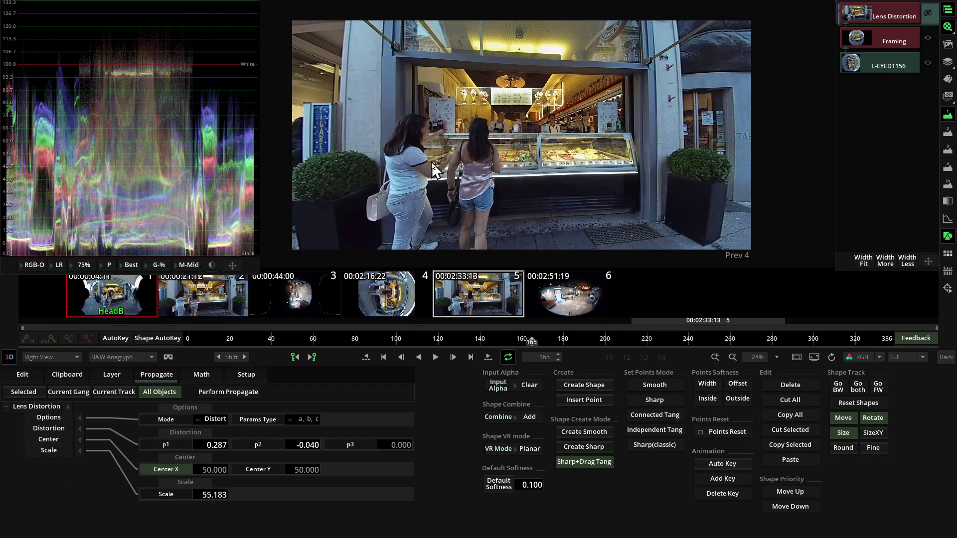
drag(207, 466, 118, 466)
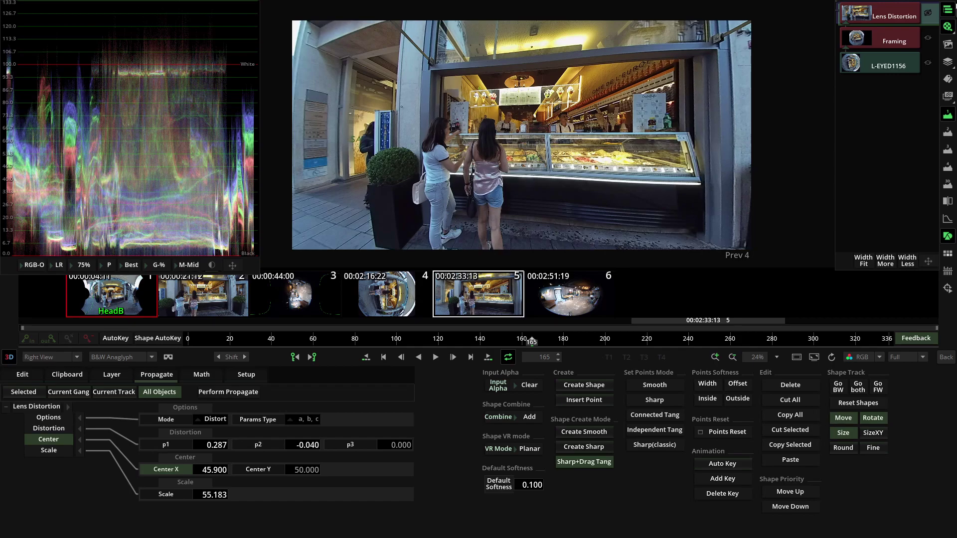
Open clip P1000030 from the timeline to examine its fisheye image and source size, and return to the timeline.
click(946, 357)
scroll(708, 234, down, 1)
click(708, 233)
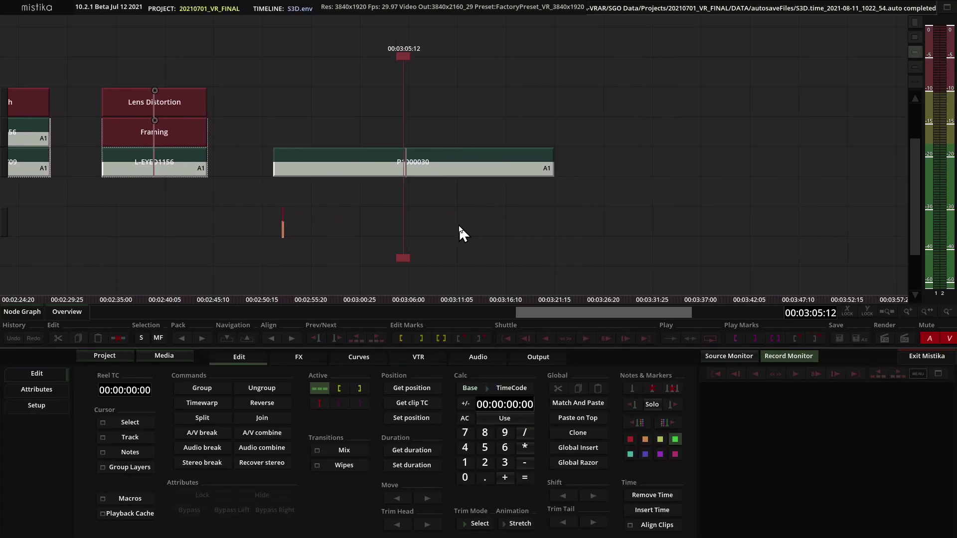
click(401, 165)
double_click(400, 163)
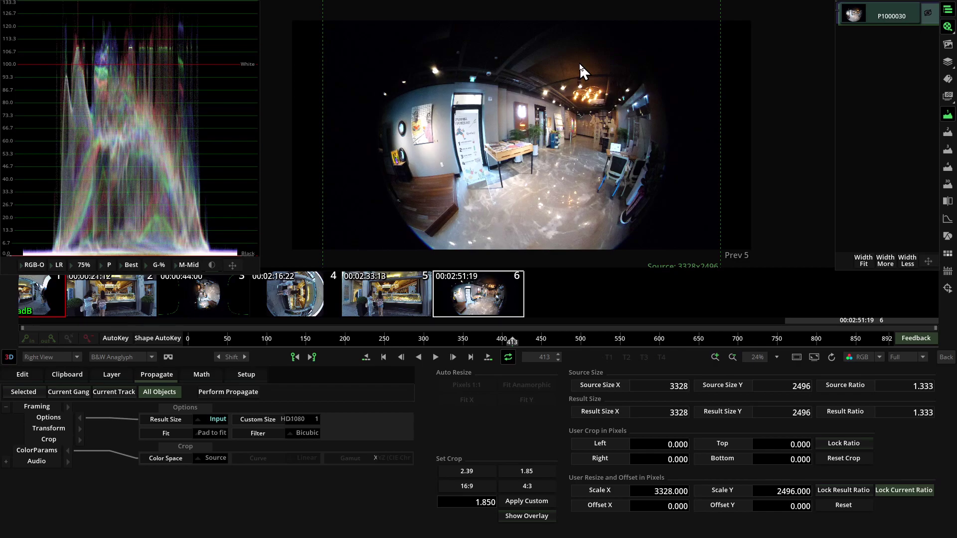
click(949, 361)
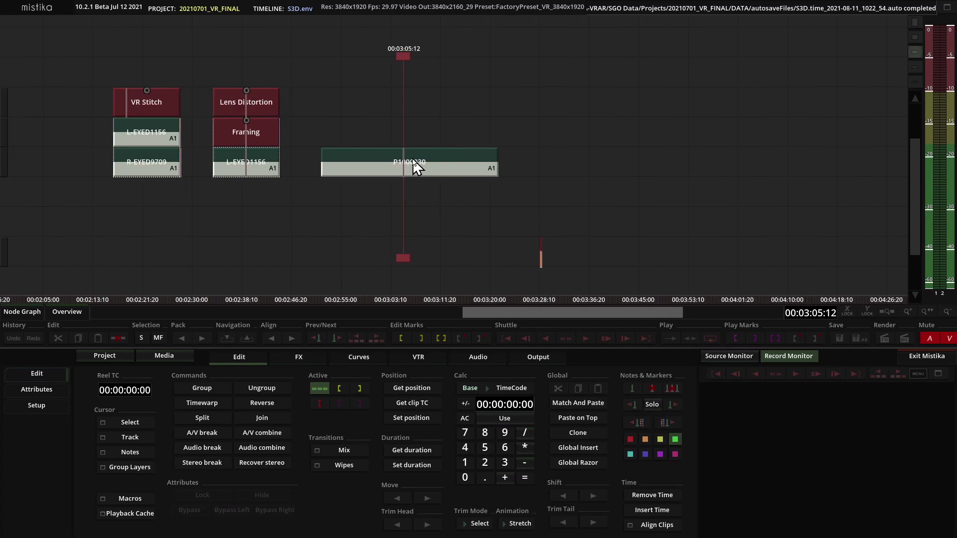
Bring the camera preset iZugar_Z2XL180_2880x2160.grp from the Media Manager onto the timeline above clip P1000030.
click(177, 356)
drag(263, 269, 584, 118)
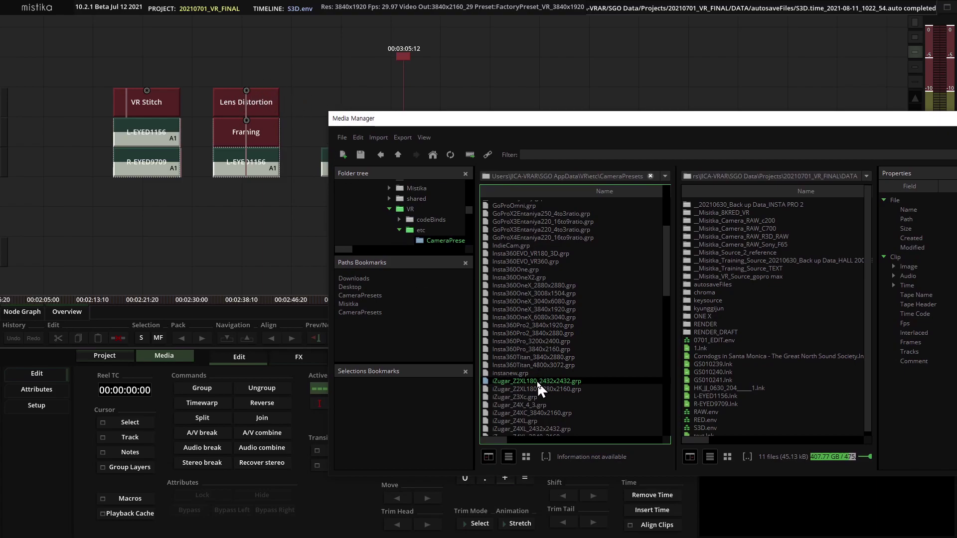
drag(602, 120, 734, 82)
click(675, 346)
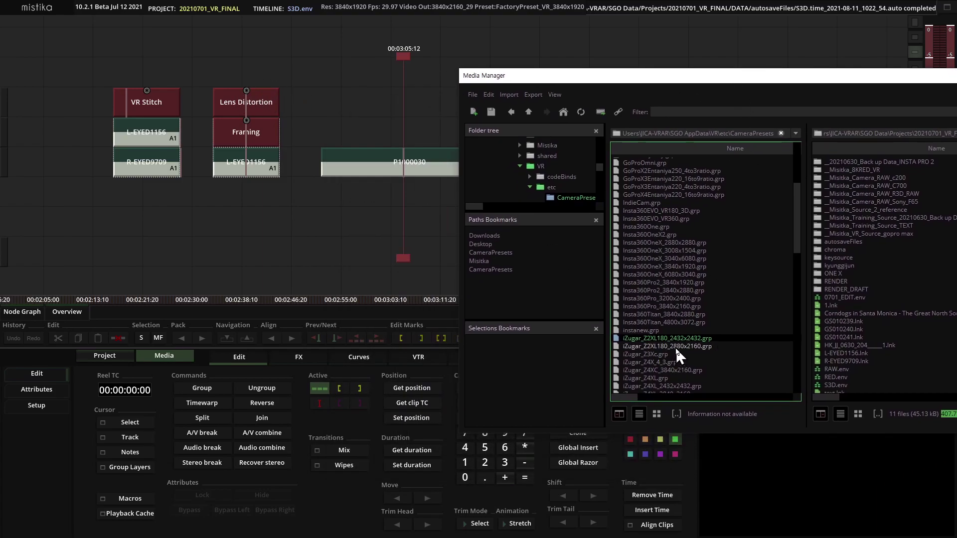
drag(676, 346, 394, 126)
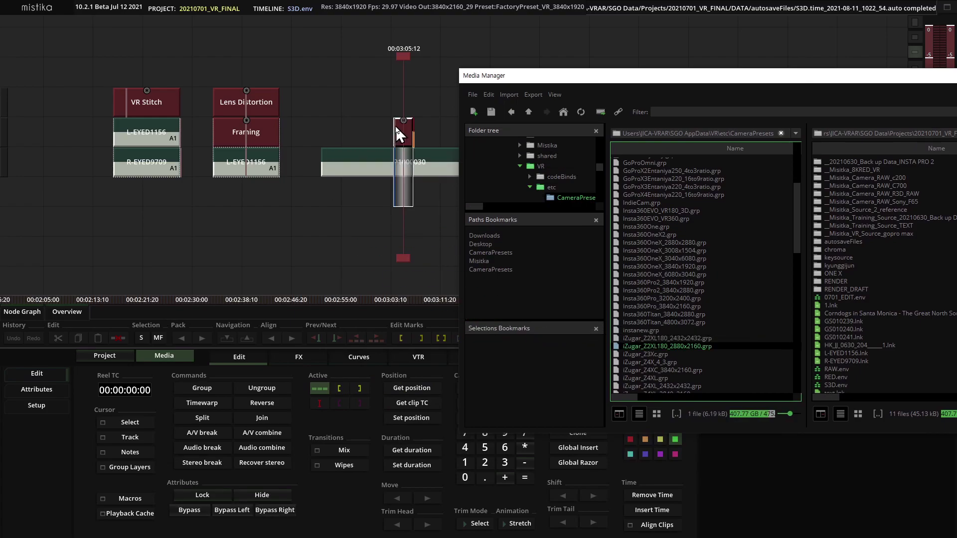
double_click(604, 81)
click(735, 268)
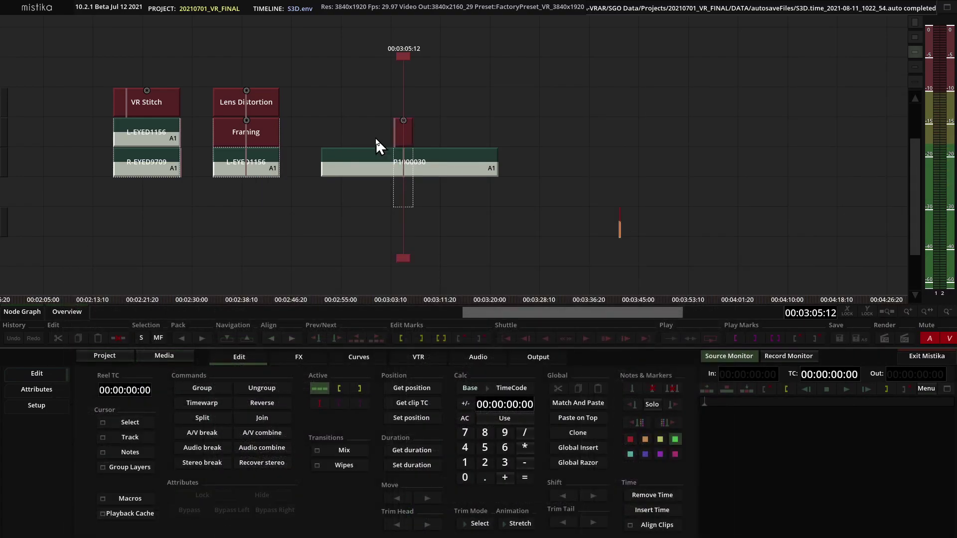
Apply the preset's VR Stitch effect to clip P1000030, open it for editing and switch off the stereo 3D display.
click(404, 132)
drag(404, 133, 421, 199)
double_click(416, 134)
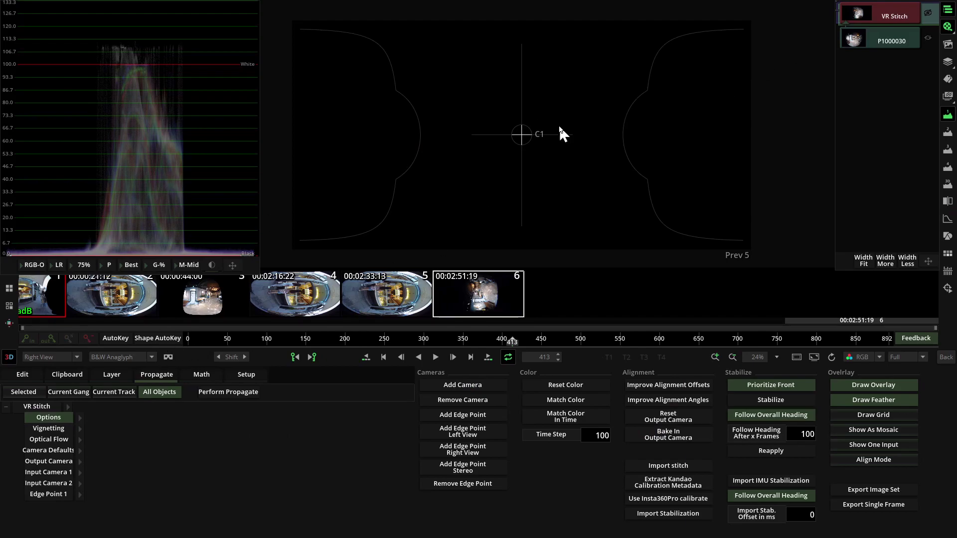
click(8, 357)
click(8, 357)
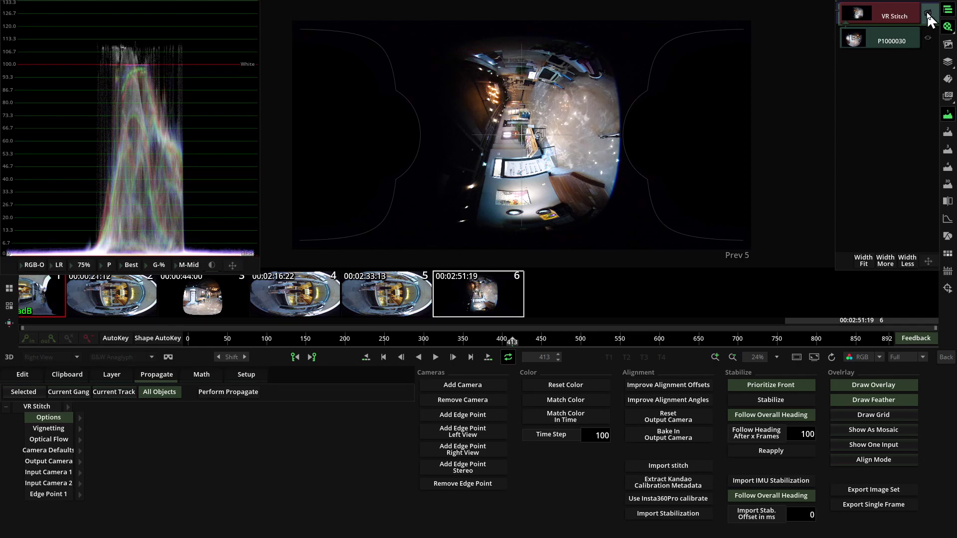
Set Input Camera 1's Roll to 0 and its Focal Length to 6.738 in the VR Stitch effect.
click(899, 41)
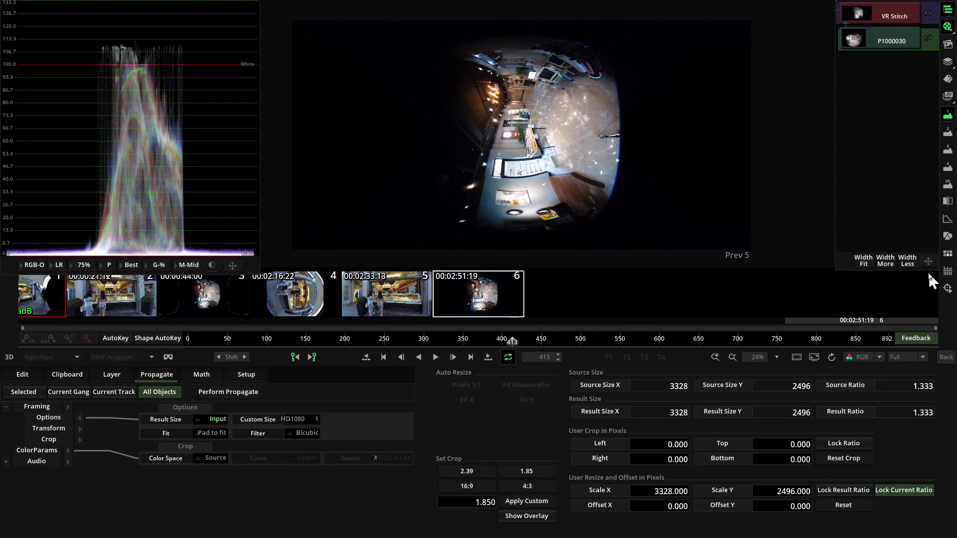
click(49, 428)
click(876, 20)
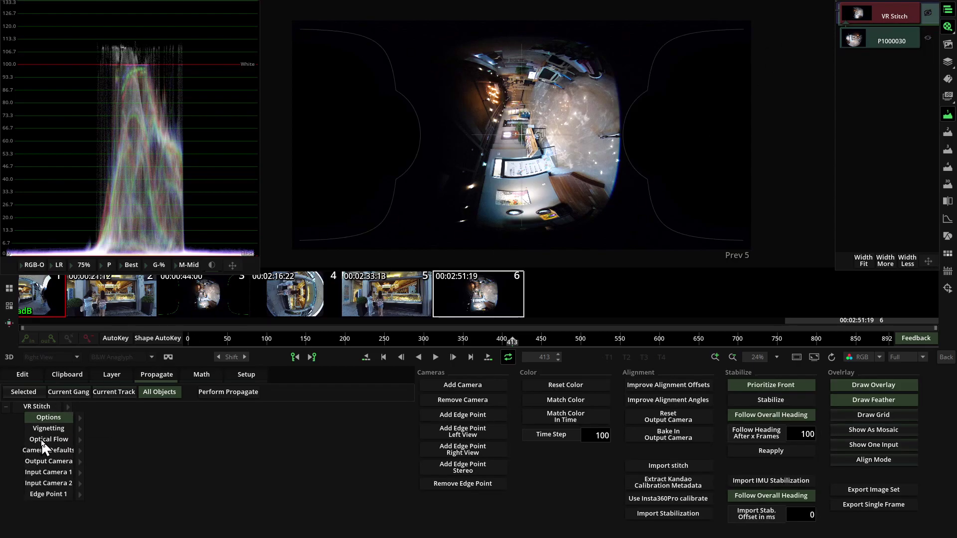
click(78, 470)
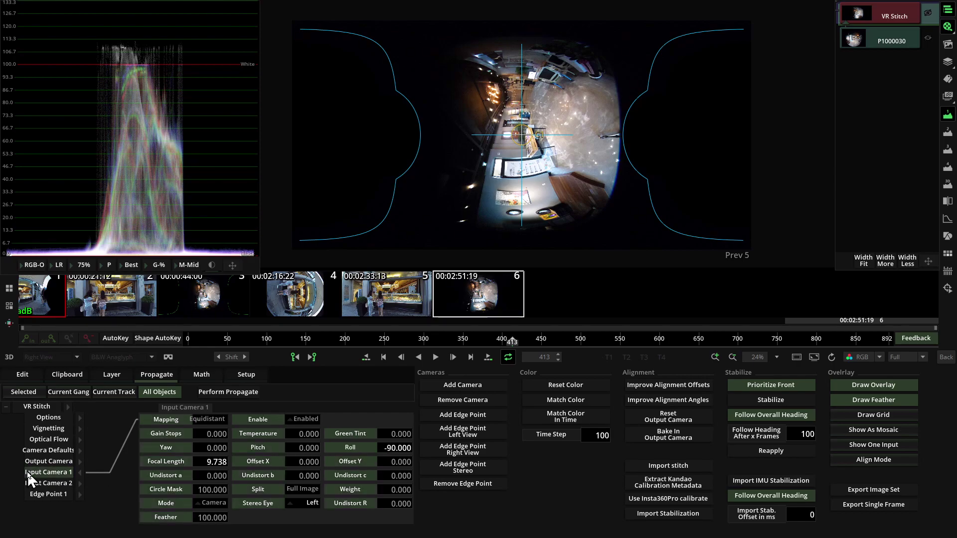
double_click(393, 447)
text(0)
key(Return)
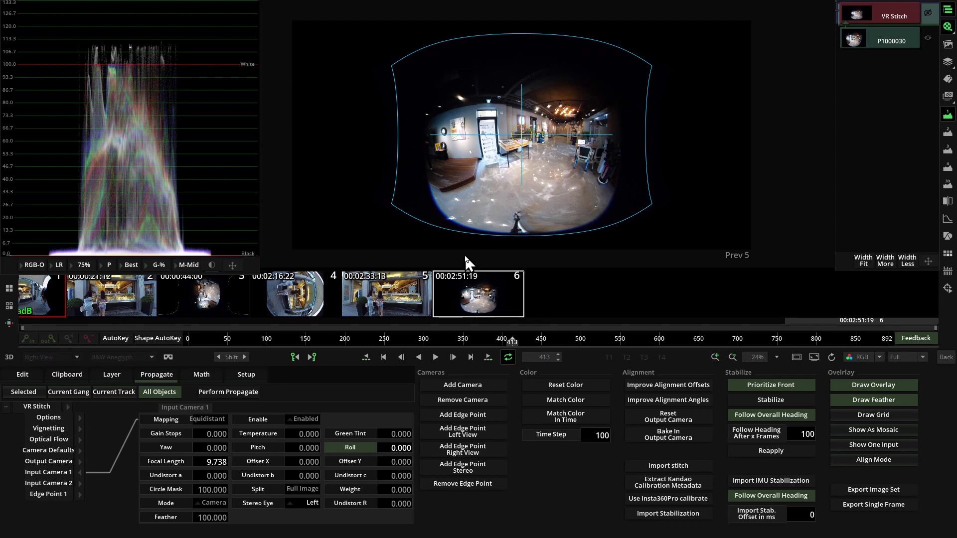
mouse_move(212, 466)
mouse_down()
mouse_move(212, 455)
mouse_move(198, 454)
mouse_up()
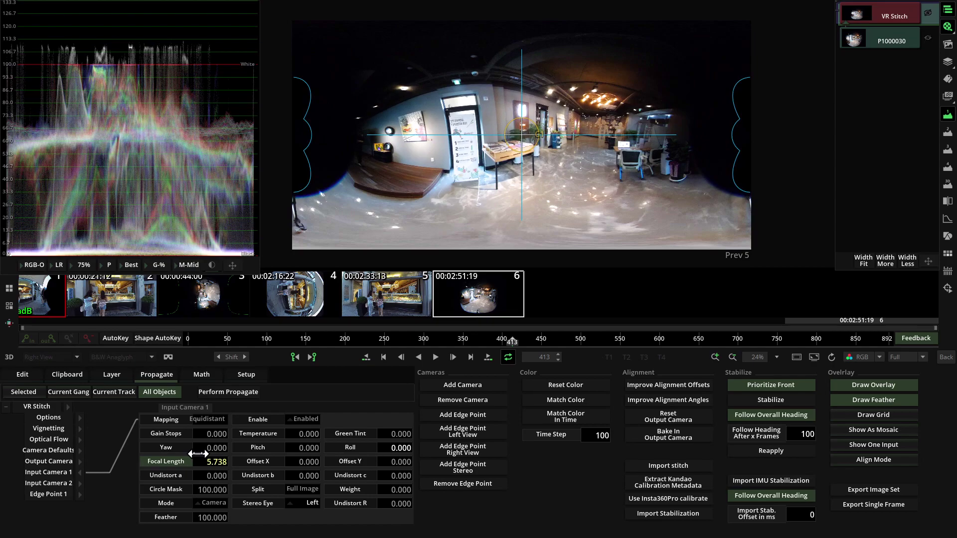
drag(198, 454, 205, 454)
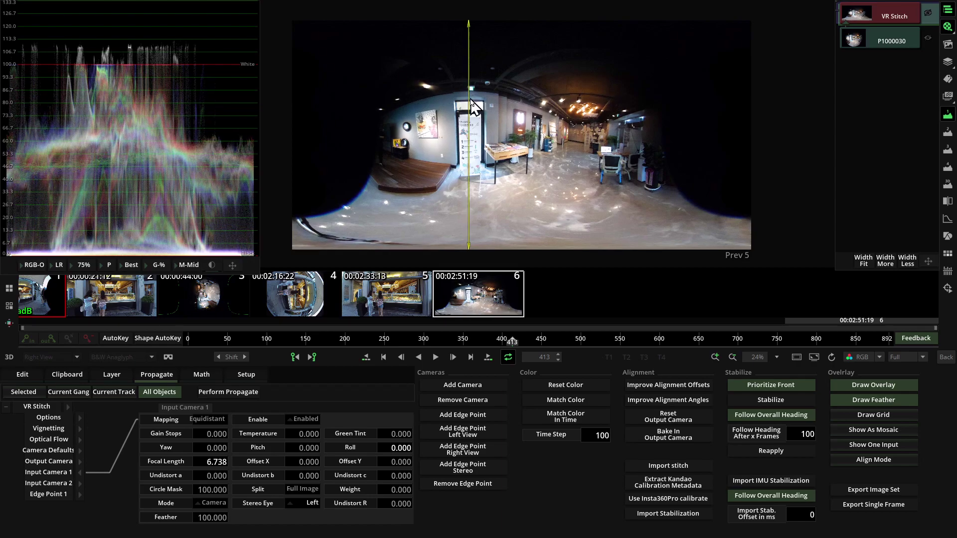
Try an Input Camera 1 Circle Mask of 41 and reset it to its default.
drag(166, 489, 72, 493)
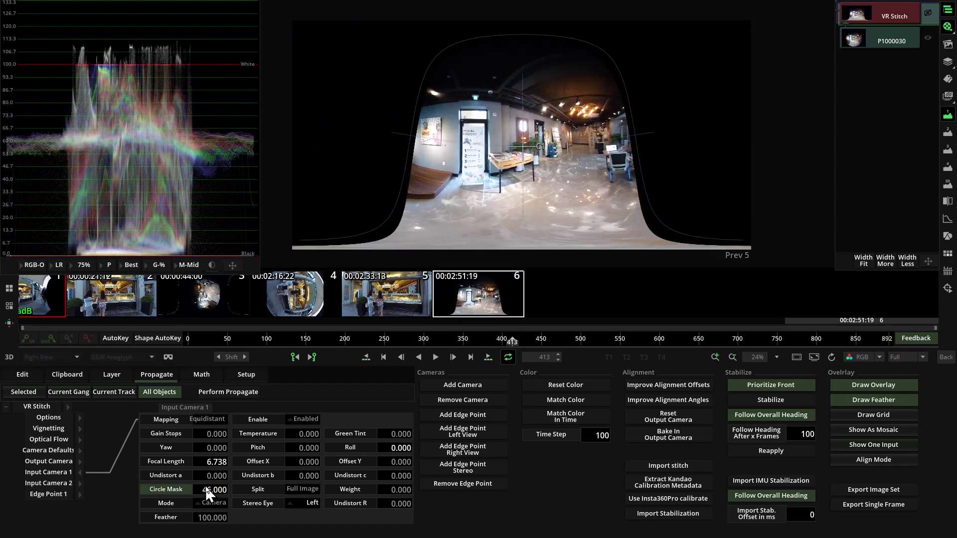
drag(201, 486, 183, 487)
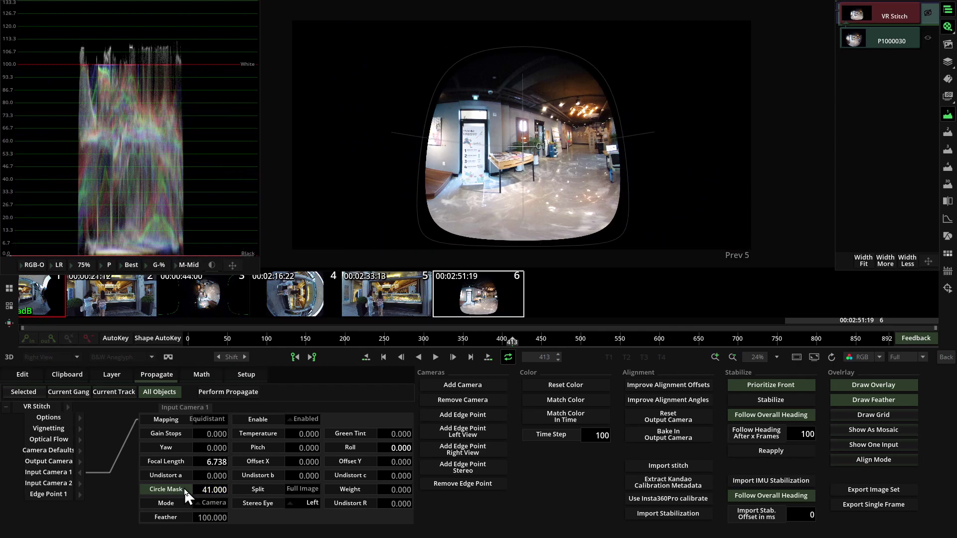
click(155, 489)
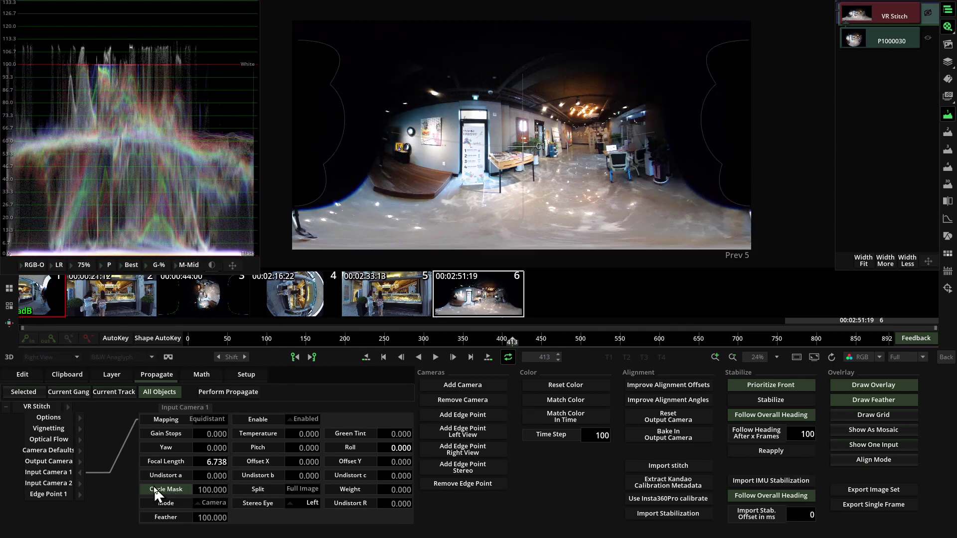
Mask the outer edge of the fisheye image by setting the Camera Defaults Circle Mask to 40.357.
click(79, 449)
drag(202, 445, 38, 450)
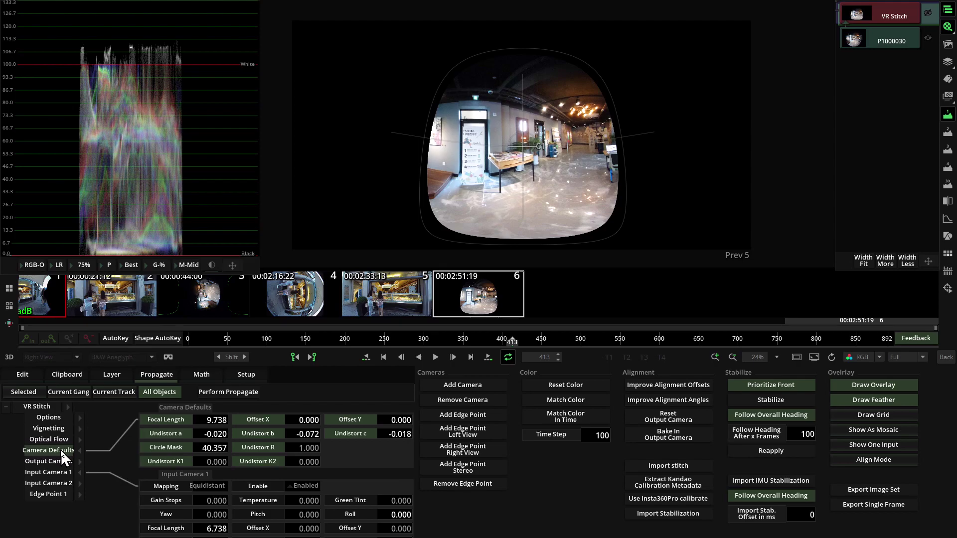
click(48, 472)
Look around the stitched P1000030 image in the VR view, and select the three clip stacks back on the timeline.
click(168, 357)
drag(916, 38, 875, 51)
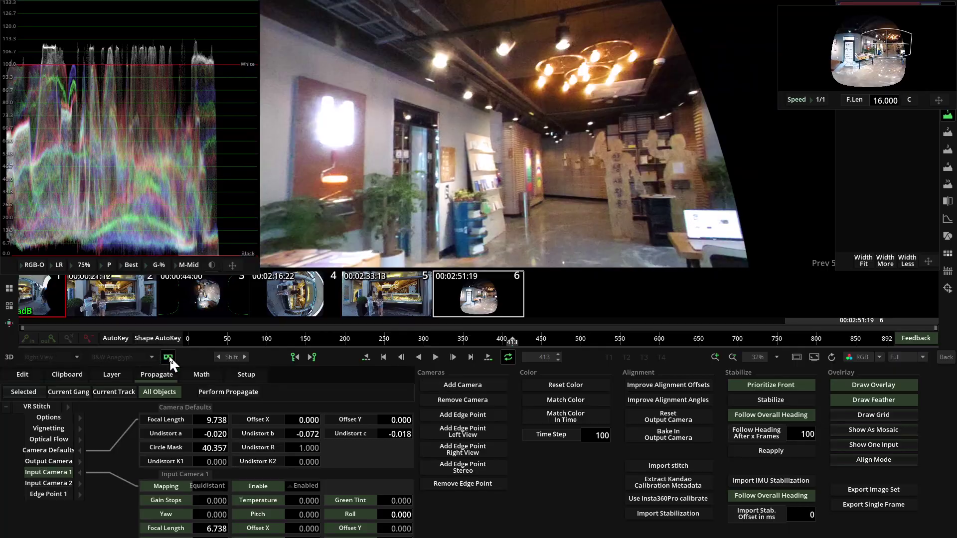
click(168, 357)
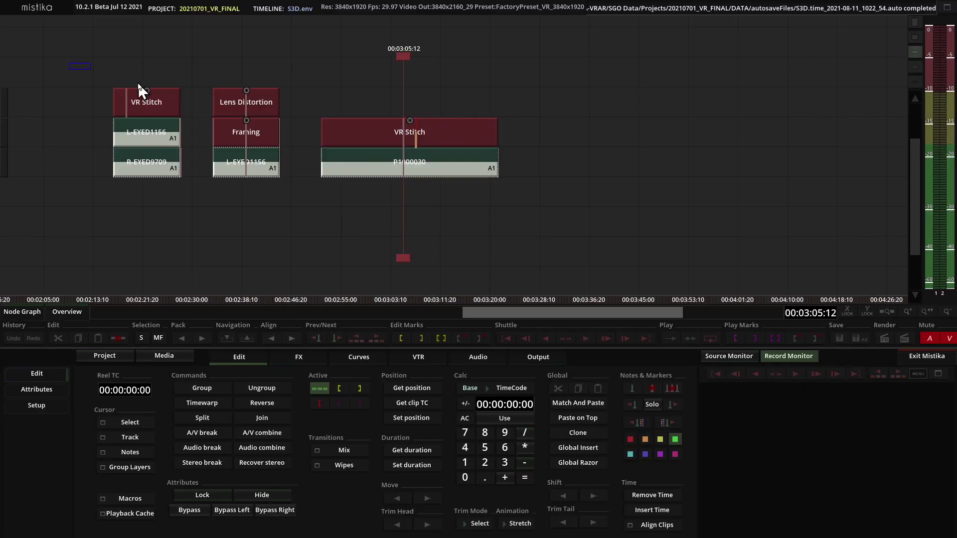
drag(139, 90, 533, 205)
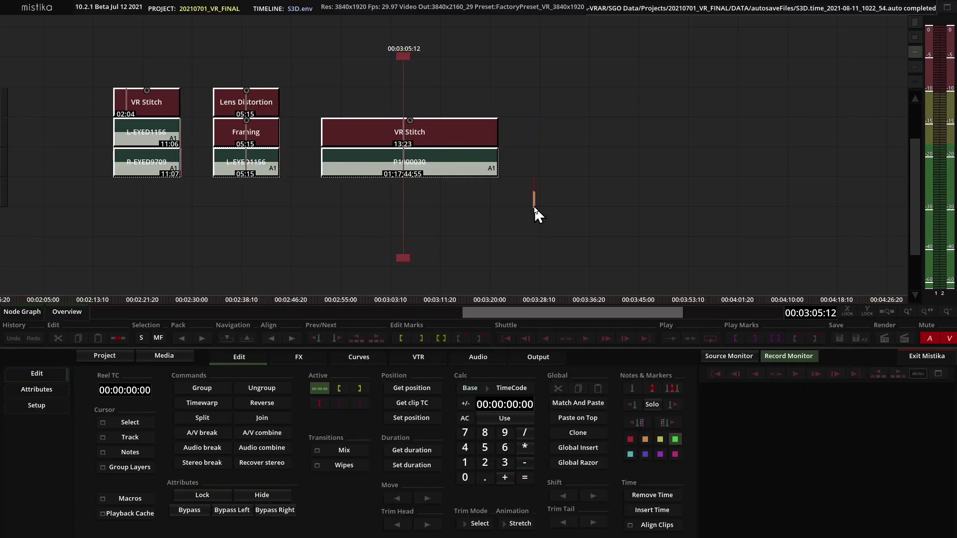